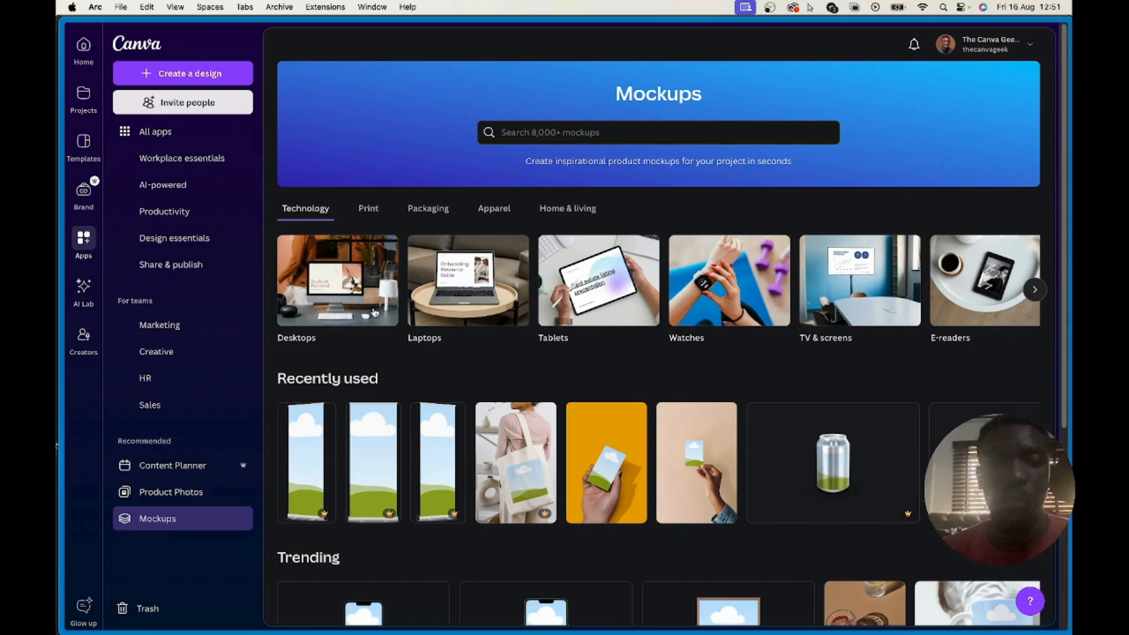
Browse the Desktops mockups and open the angled monitor mockup with the silver stand and no accessory box
click(361, 272)
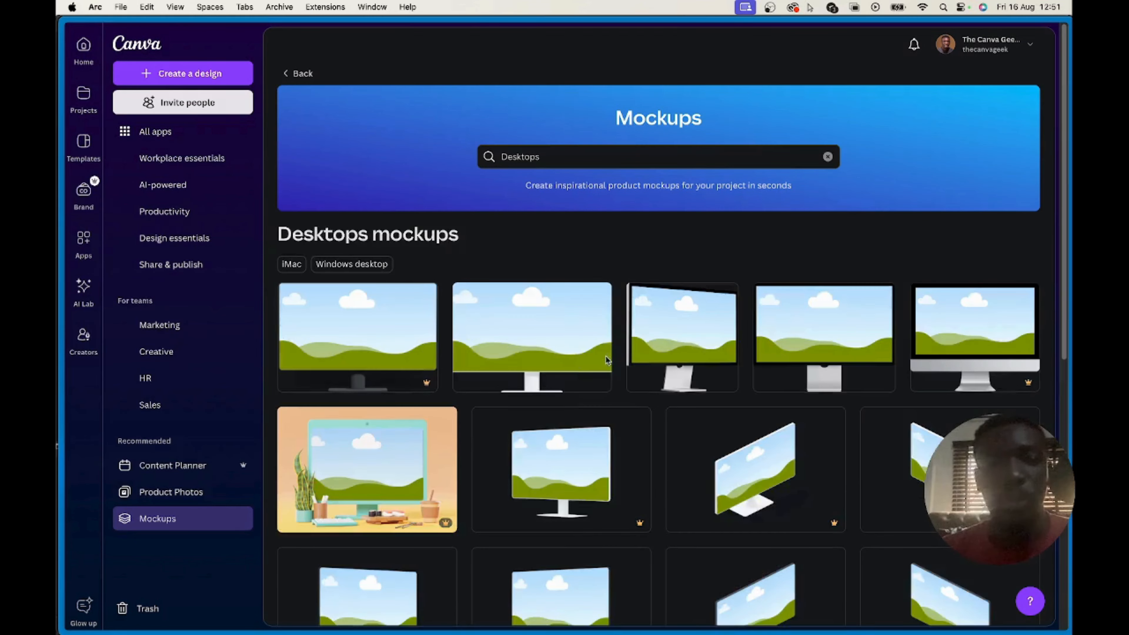
scroll(578, 430, down, 5)
scroll(583, 431, down, 1)
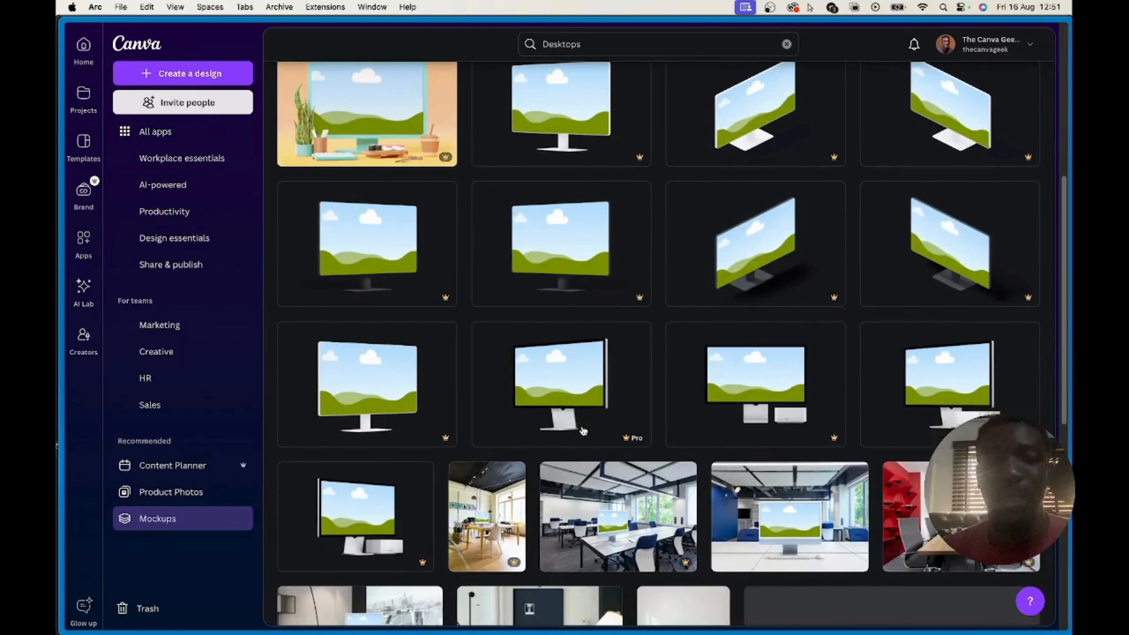
scroll(594, 414, down, 10)
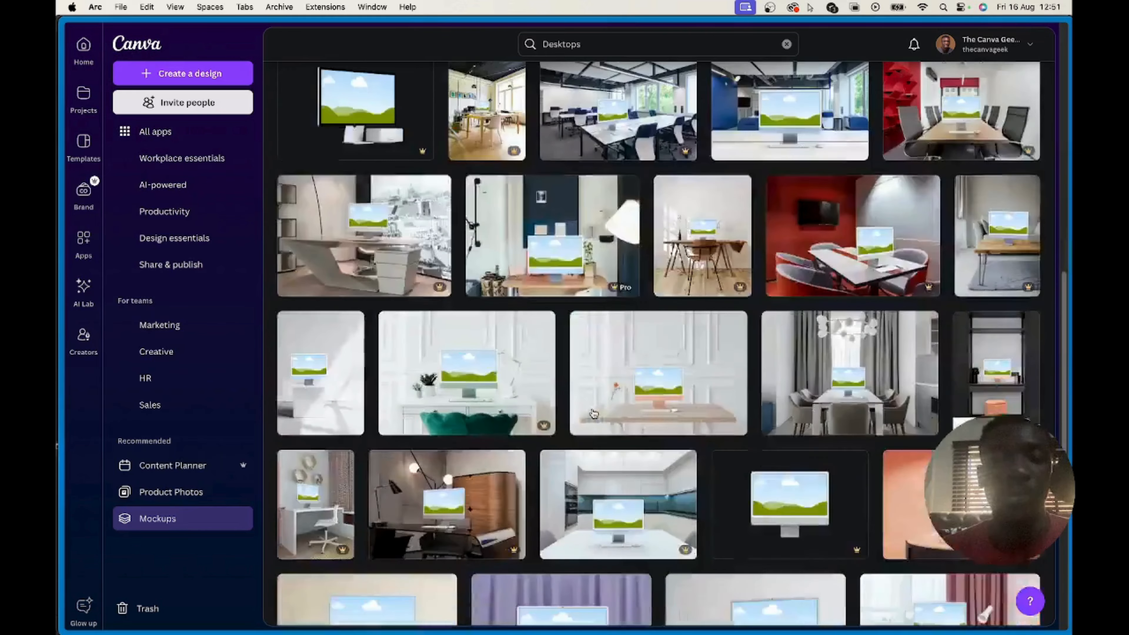
scroll(784, 354, down, 7)
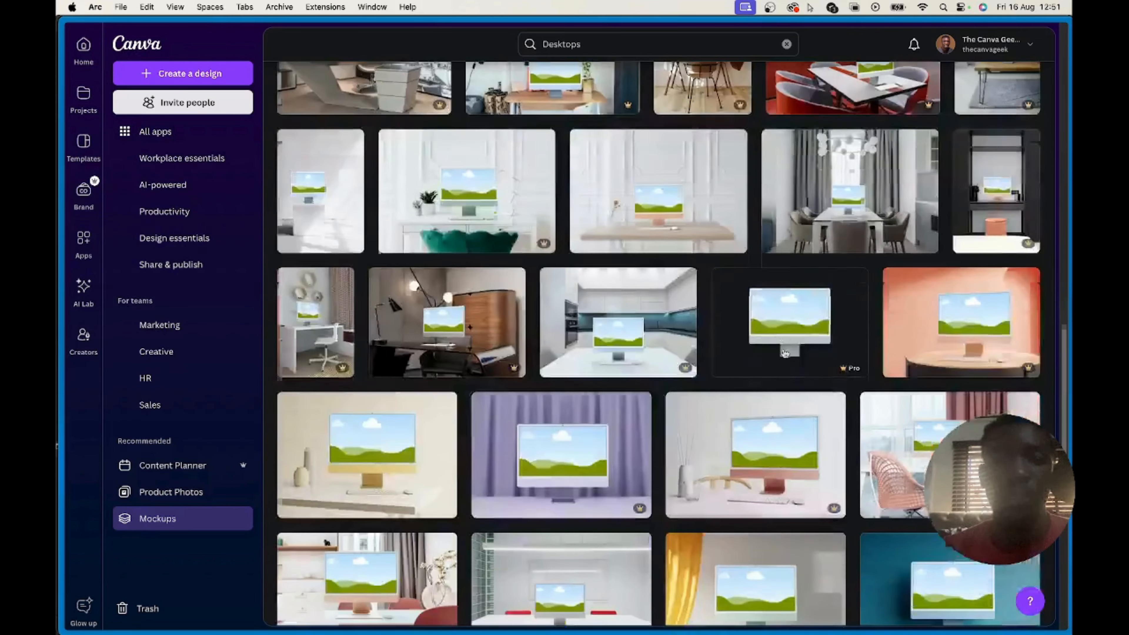
scroll(785, 354, down, 9)
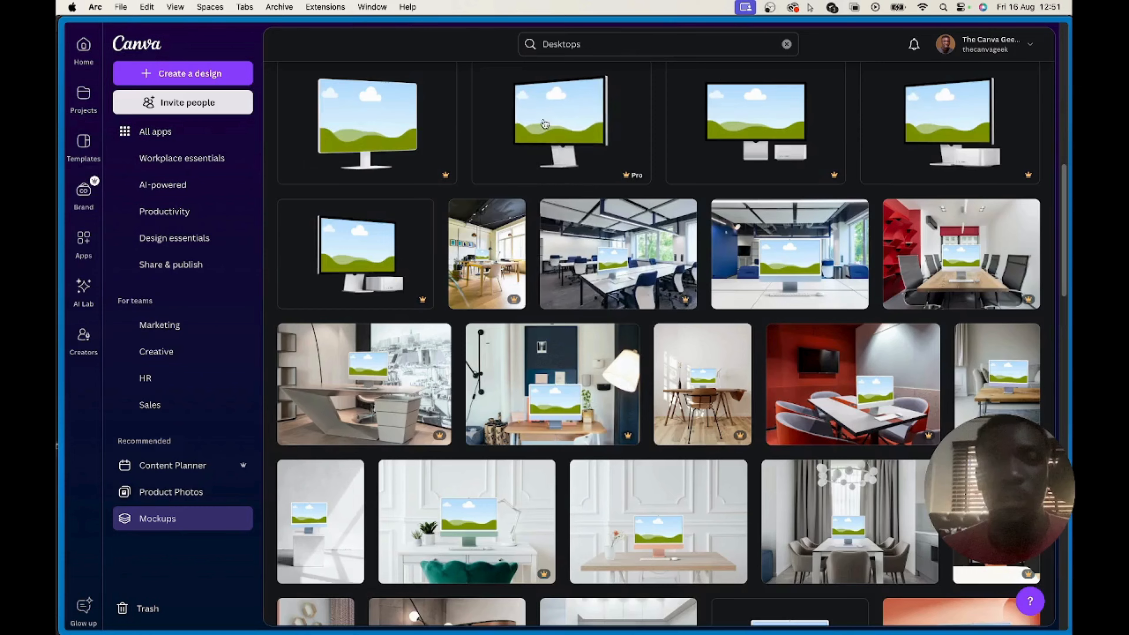
click(620, 386)
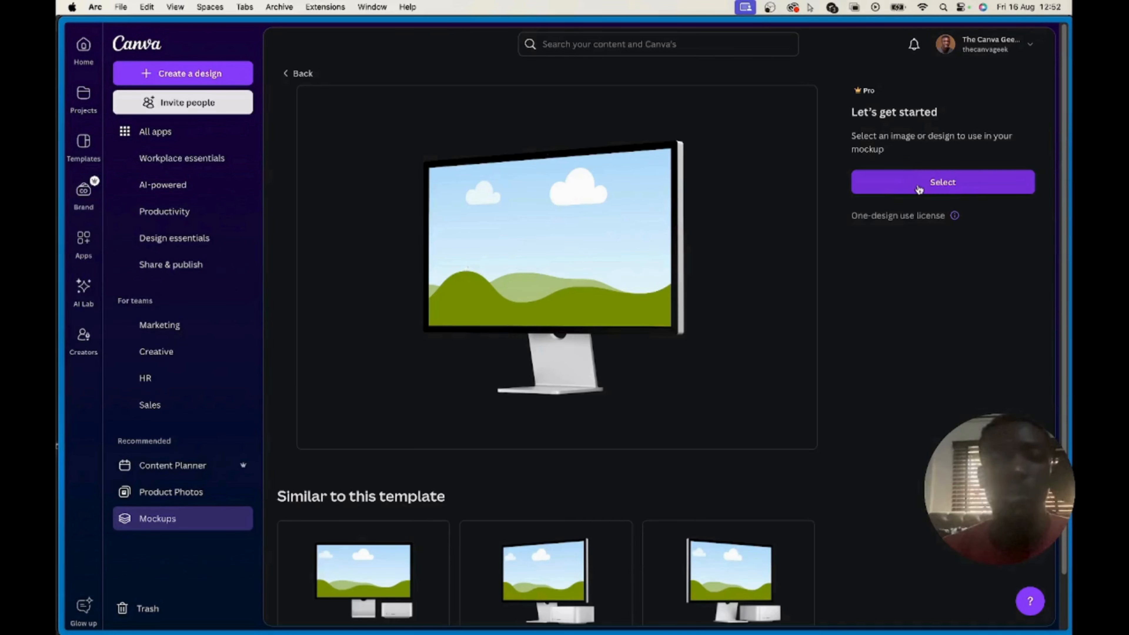
Insert the blue "The Canva Geek" banner from the uploads as the mockup's screen image
click(918, 189)
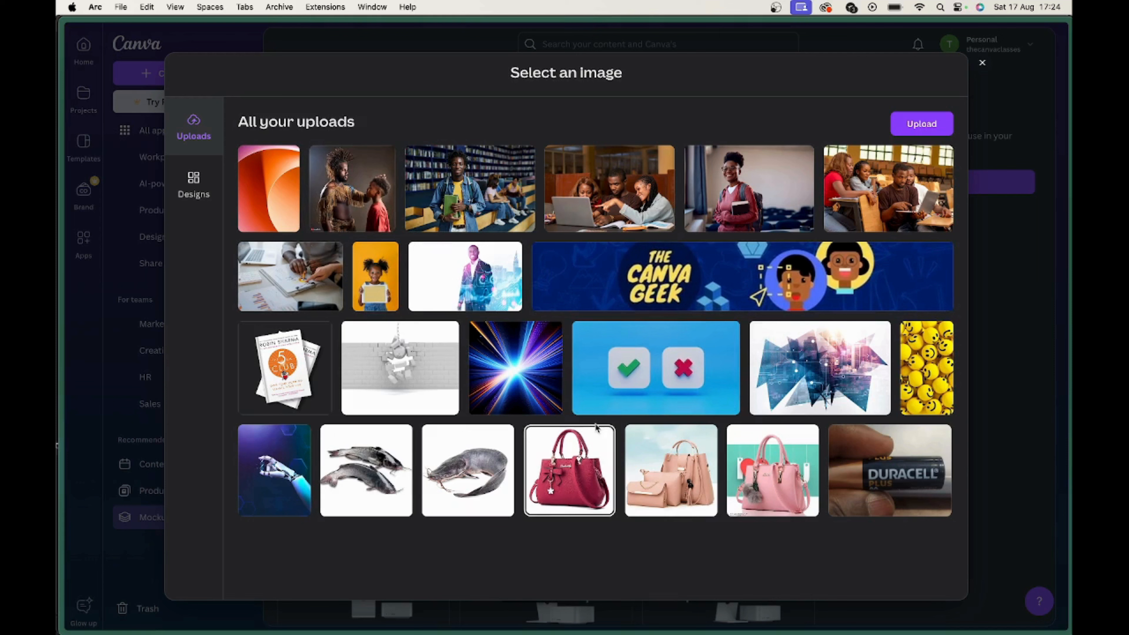
click(755, 278)
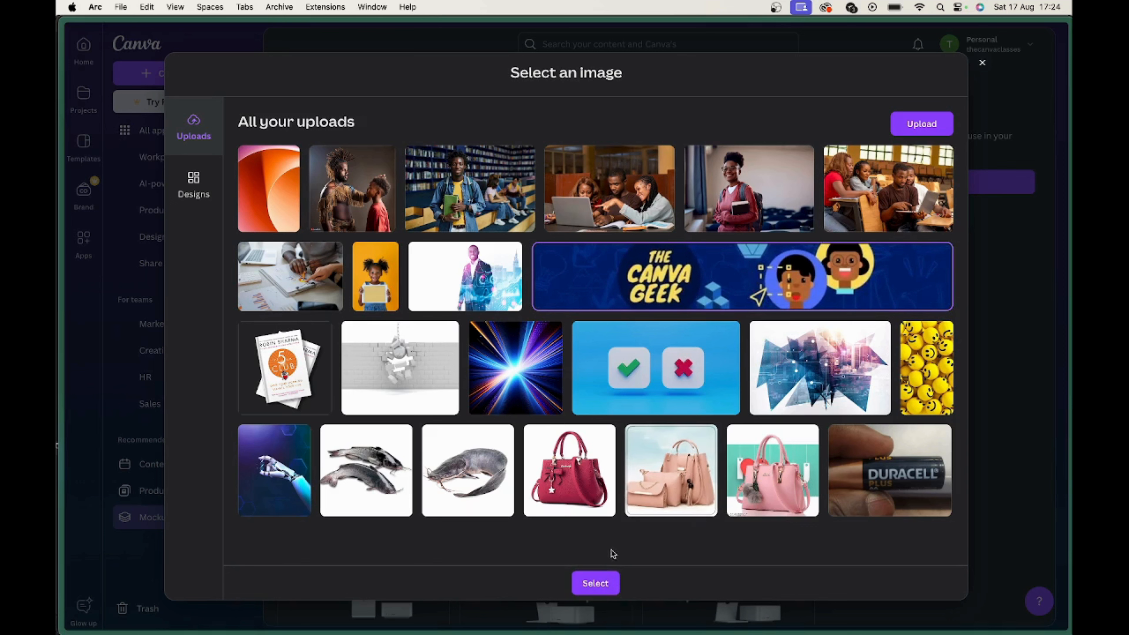
click(594, 580)
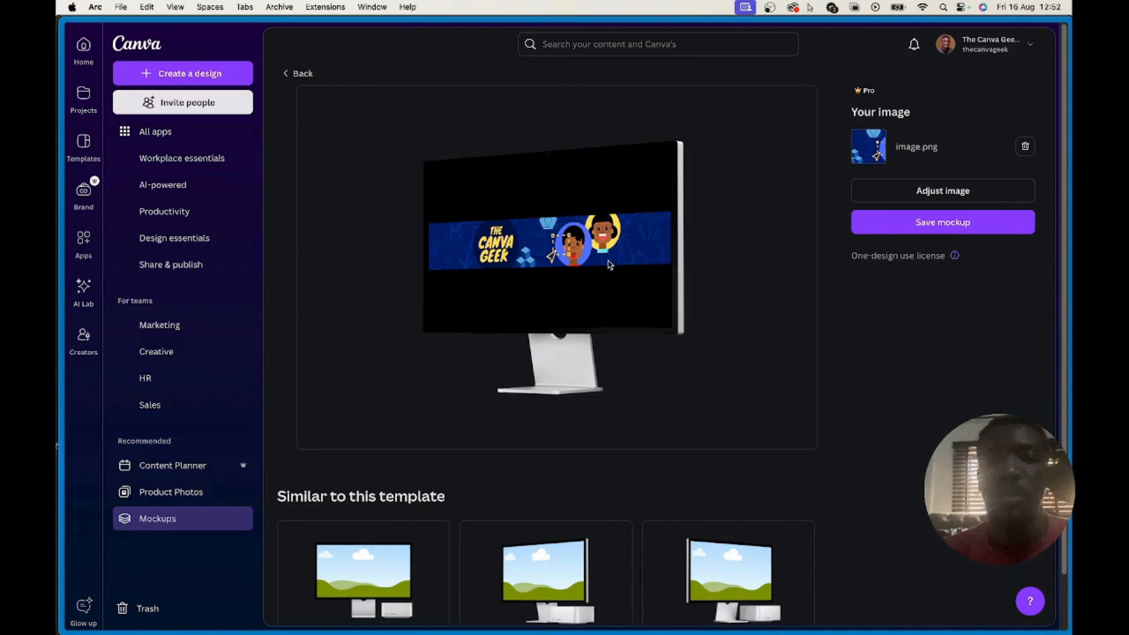
Adjust the banner image by enlarging and repositioning it so the two cartoon faces fill the monitor screen, and save the adjustment
click(942, 194)
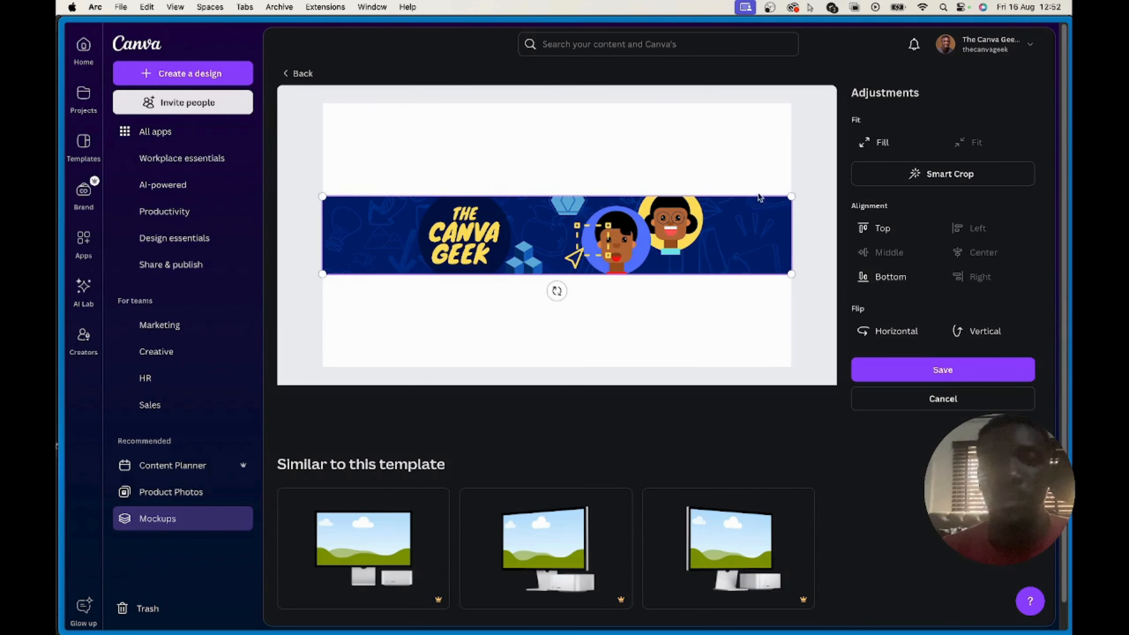
drag(789, 195, 822, 176)
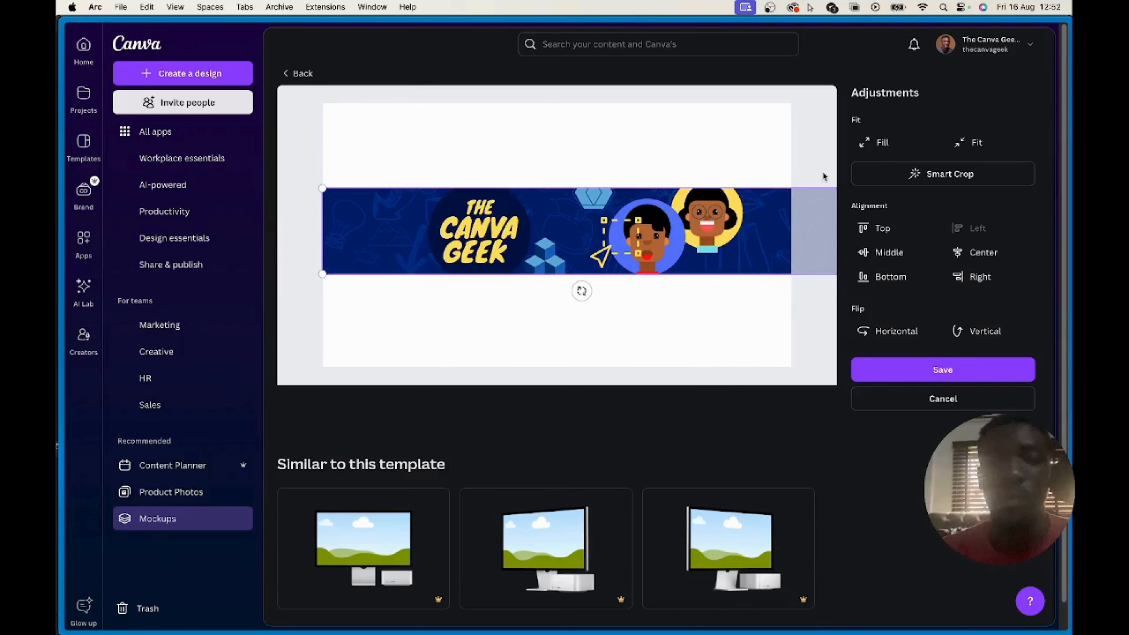
drag(333, 281, 73, 444)
drag(685, 242, 476, 258)
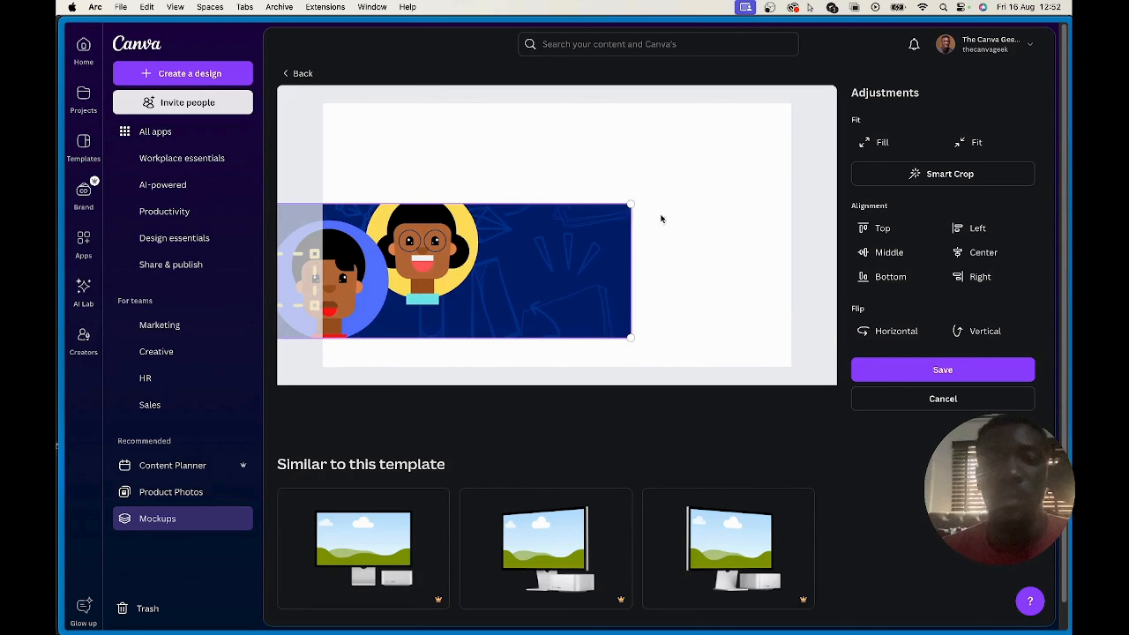
drag(630, 208, 838, 129)
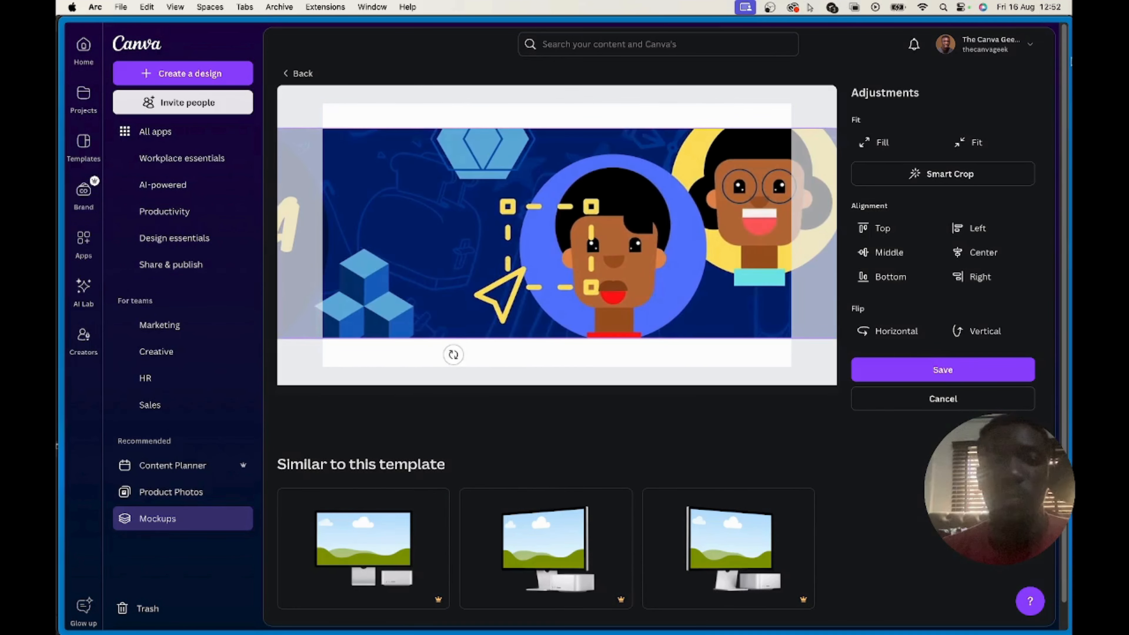
drag(462, 233, 220, 265)
drag(556, 232, 329, 231)
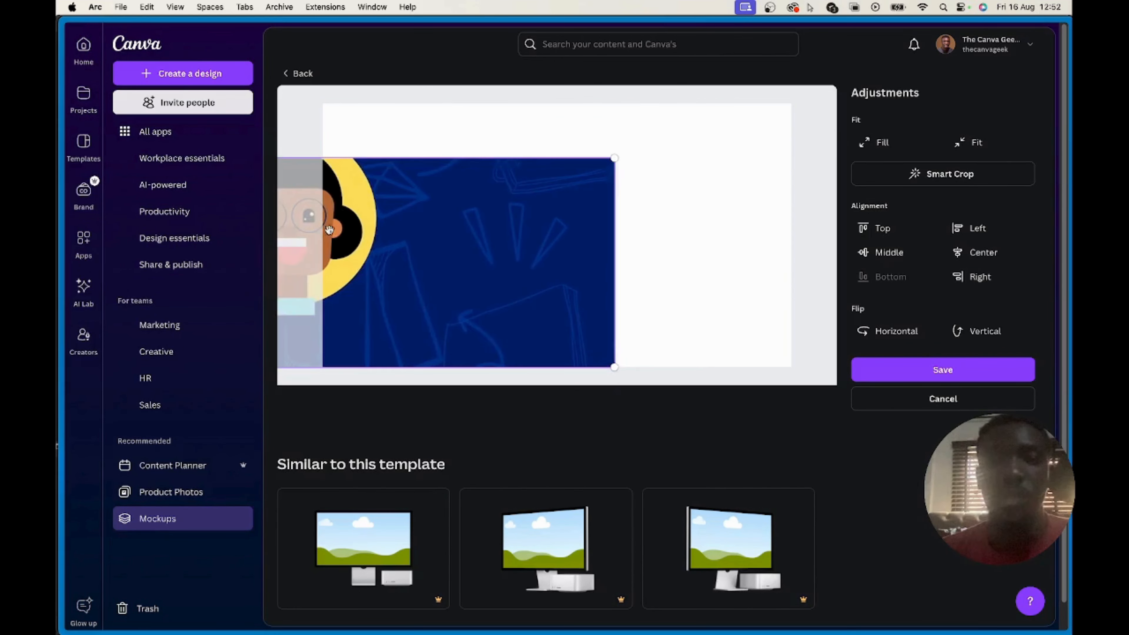
drag(615, 158, 835, 89)
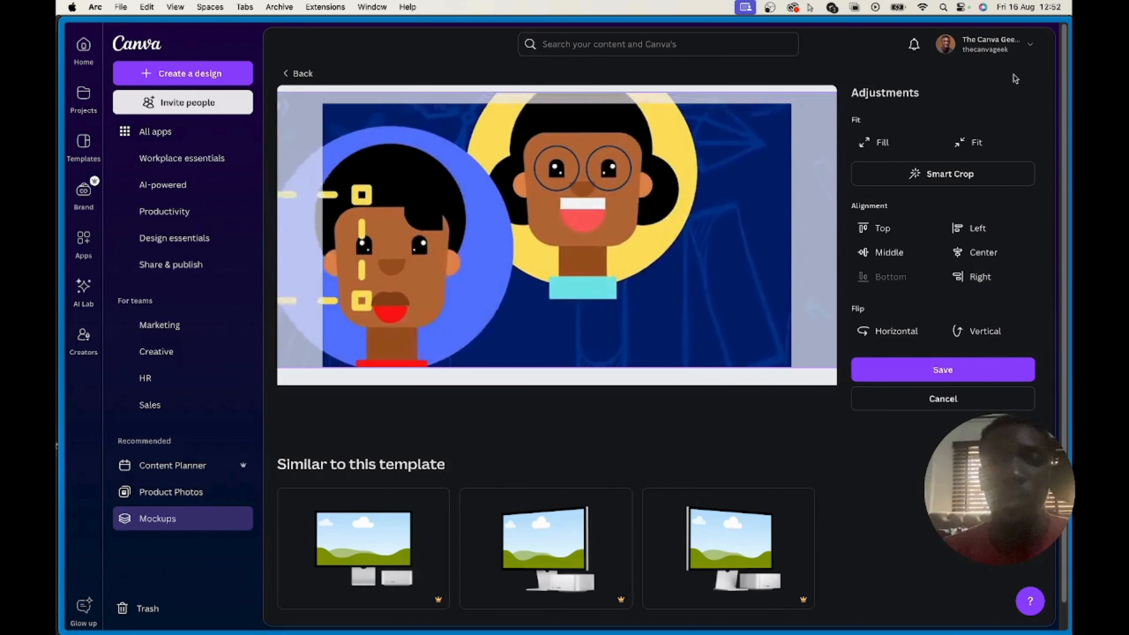
drag(471, 229, 517, 256)
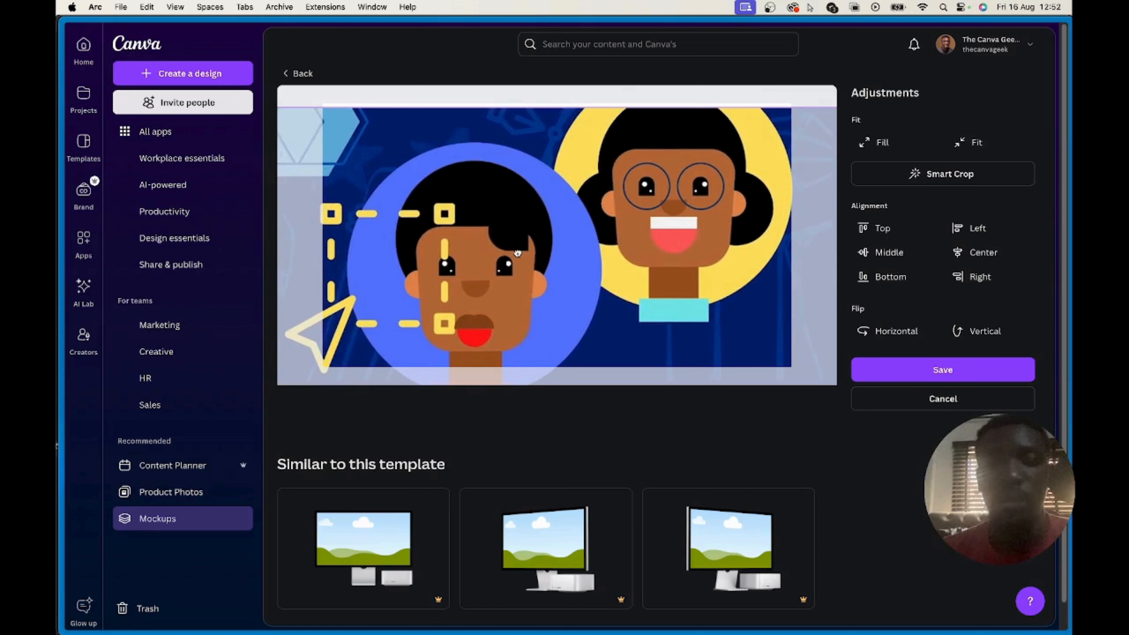
click(939, 369)
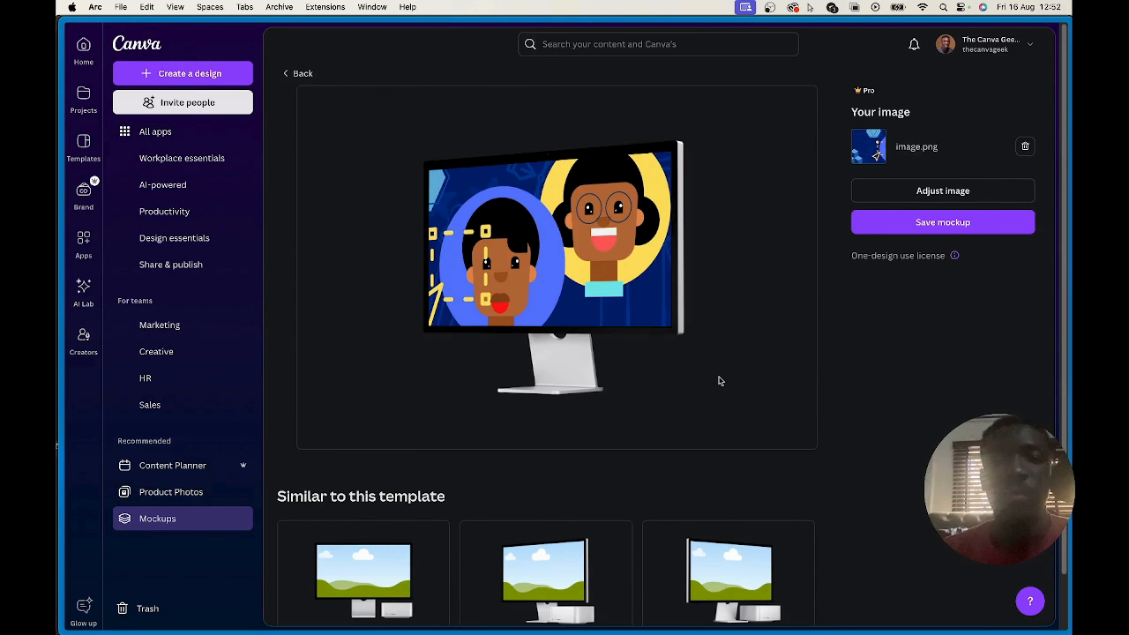
Reposition the enlarged banner so the "THE CANVA GEEK" lettering fills the monitor screen, and save the adjustment
click(941, 197)
mouse_move(526, 252)
mouse_down()
mouse_move(756, 254)
mouse_move(516, 265)
mouse_up()
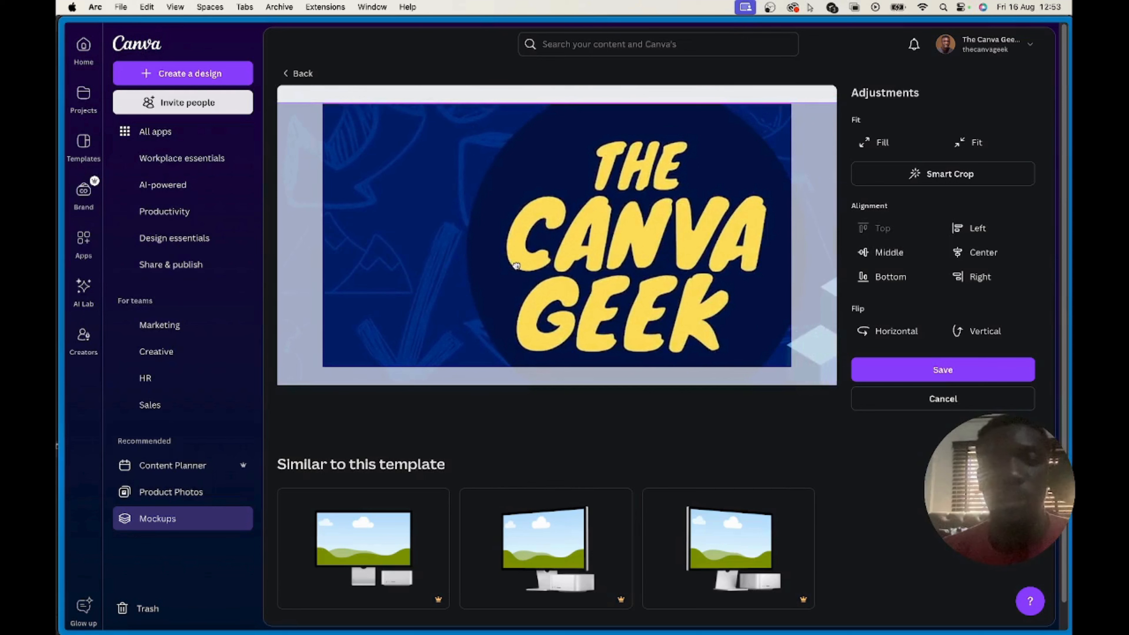
click(906, 370)
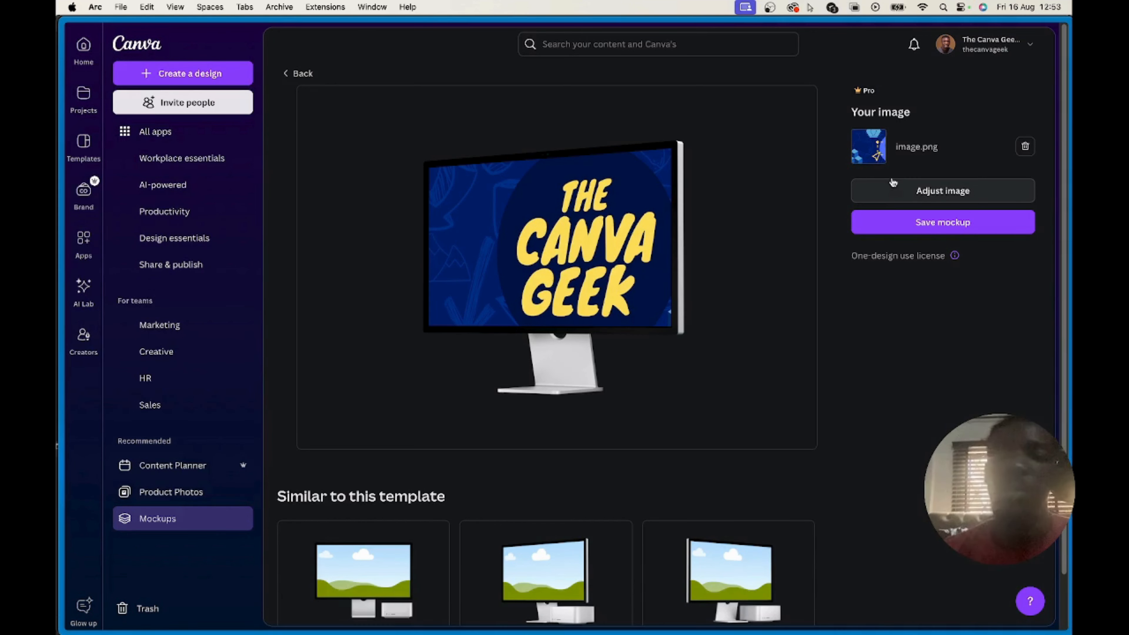
Readjust the banner so the two cartoon faces show on the monitor screen, and save the adjustment
click(898, 194)
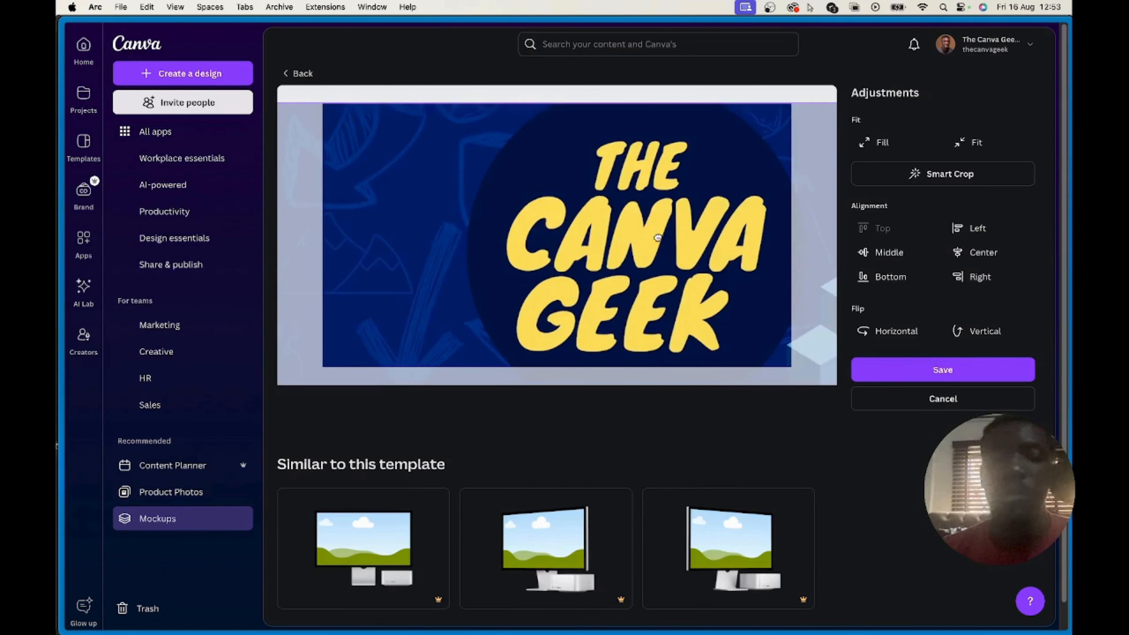
drag(657, 238, 386, 251)
mouse_move(715, 247)
mouse_down()
mouse_move(365, 242)
mouse_move(575, 244)
mouse_move(573, 230)
mouse_up()
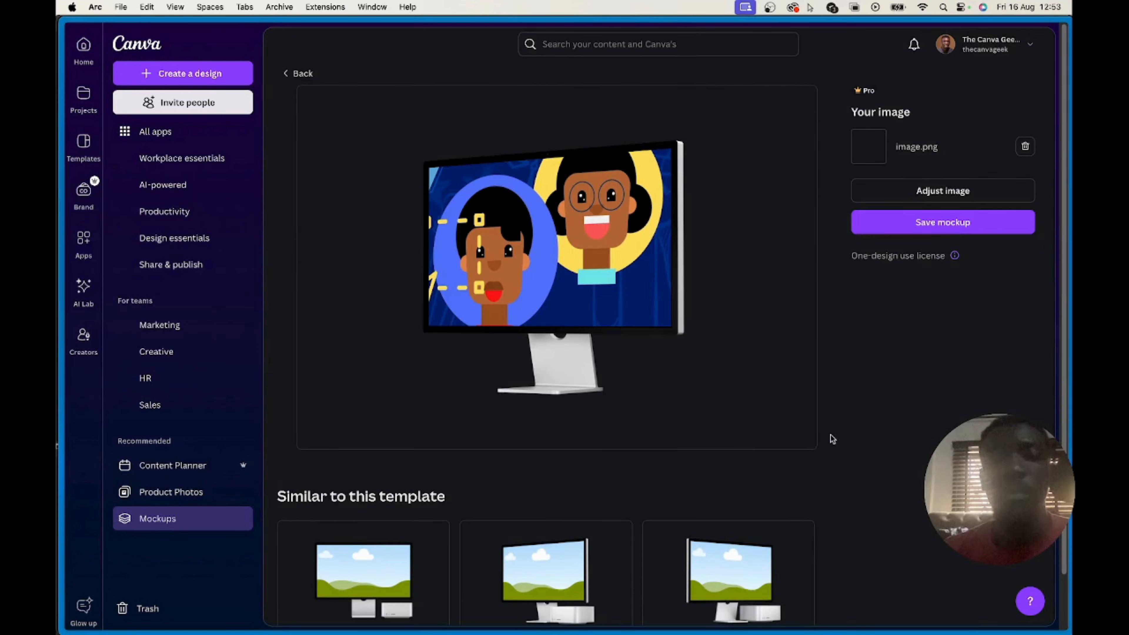
Save the finished monitor mockup by downloading it as an image, and close the save dialog
click(911, 228)
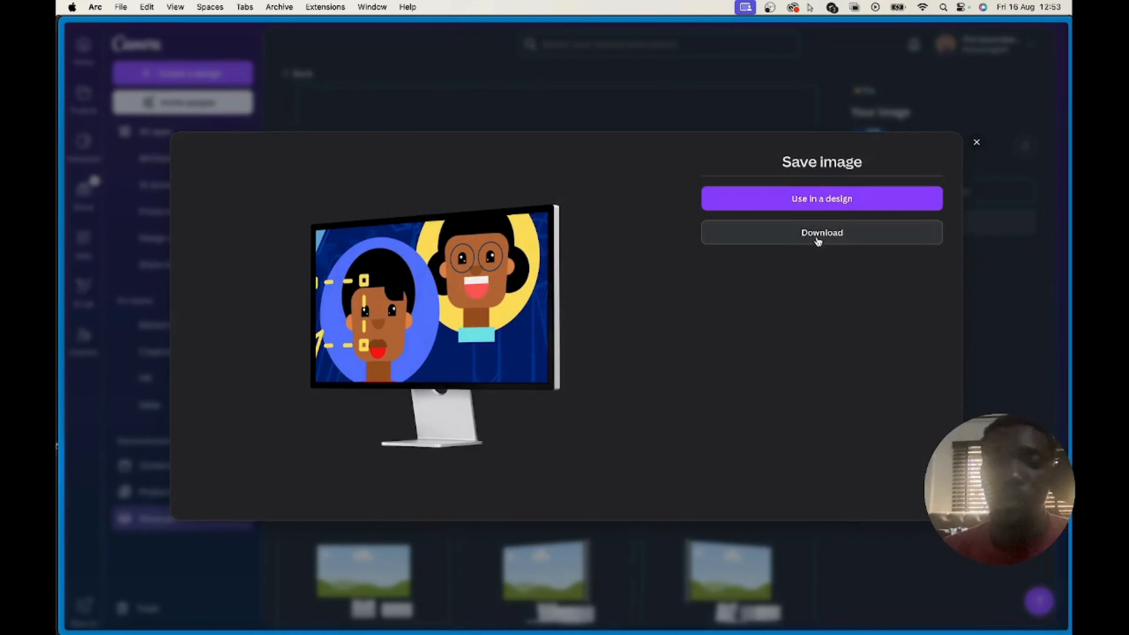
click(805, 236)
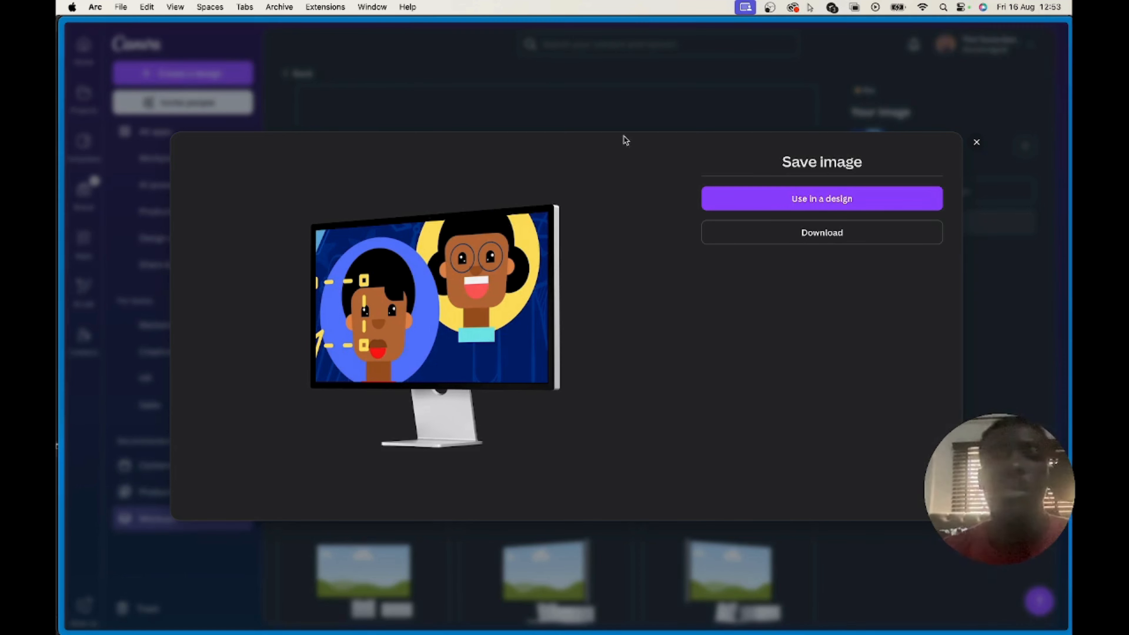
click(569, 98)
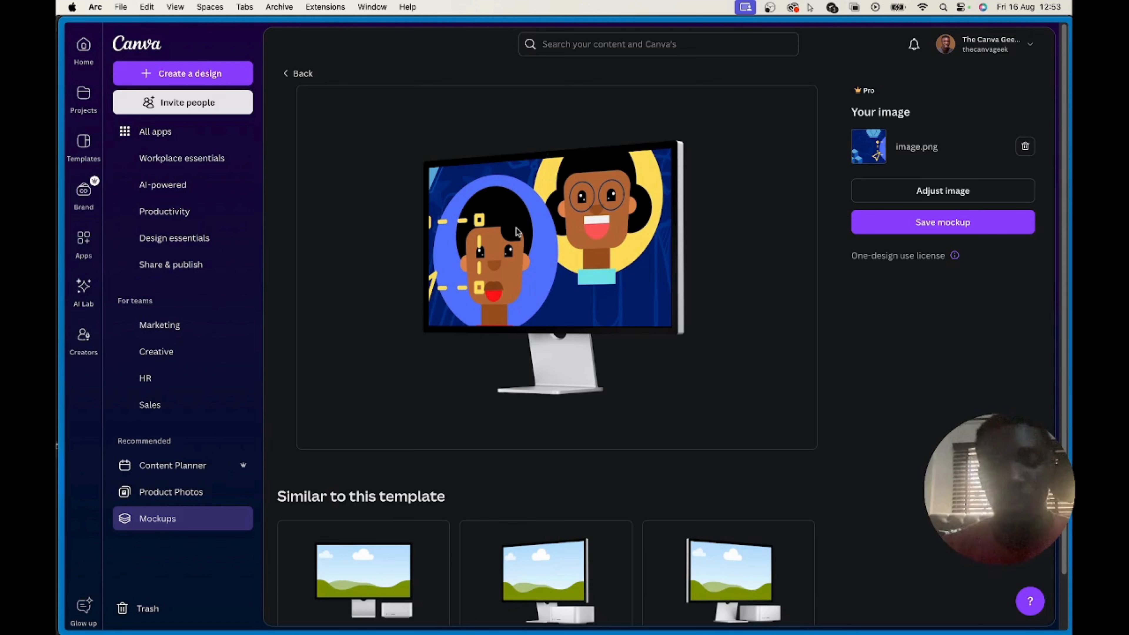
Create a blank design in a new browser tab by going to canva.new
key(super+t)
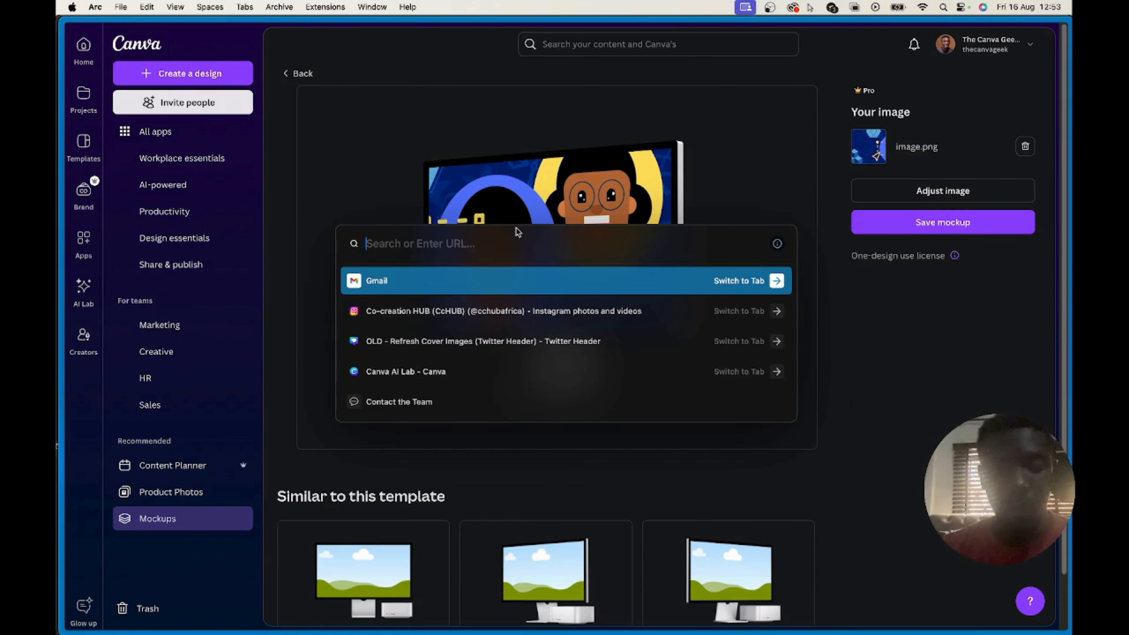
text(canva)
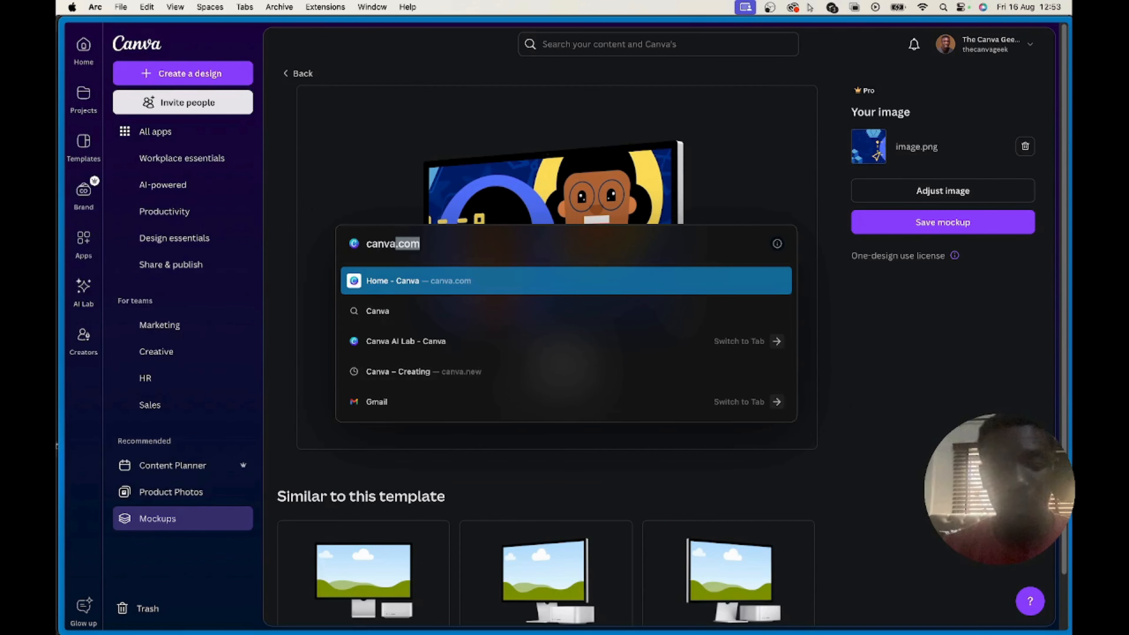
text(.n)
key(Return)
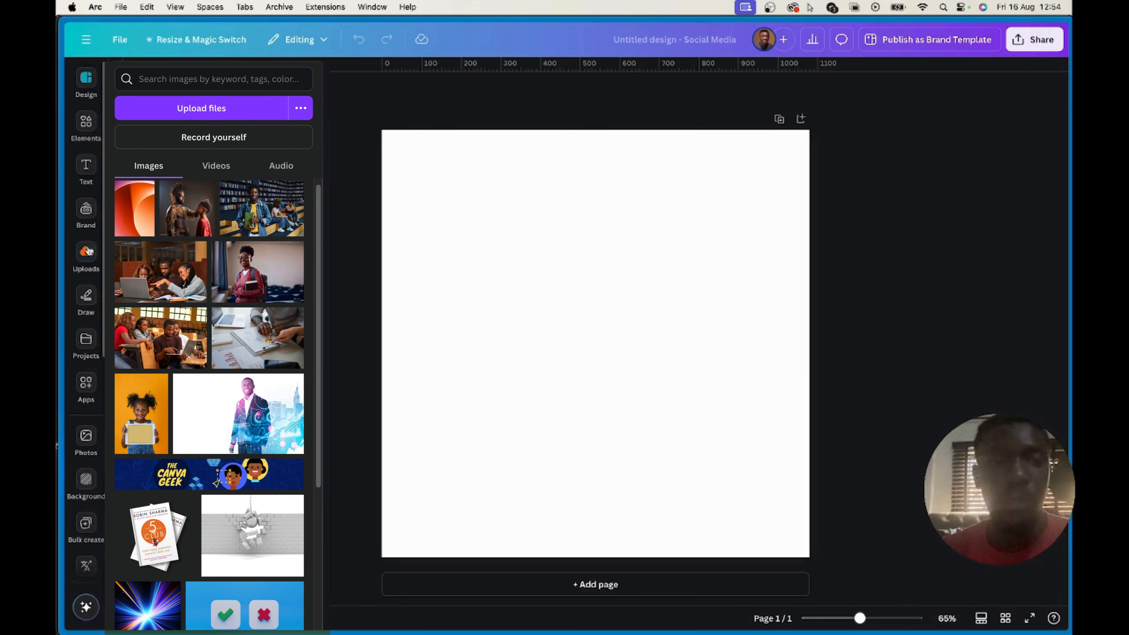
Upload the file "Mockups (16).png" from the Downloads folder to the design's uploads
click(86, 259)
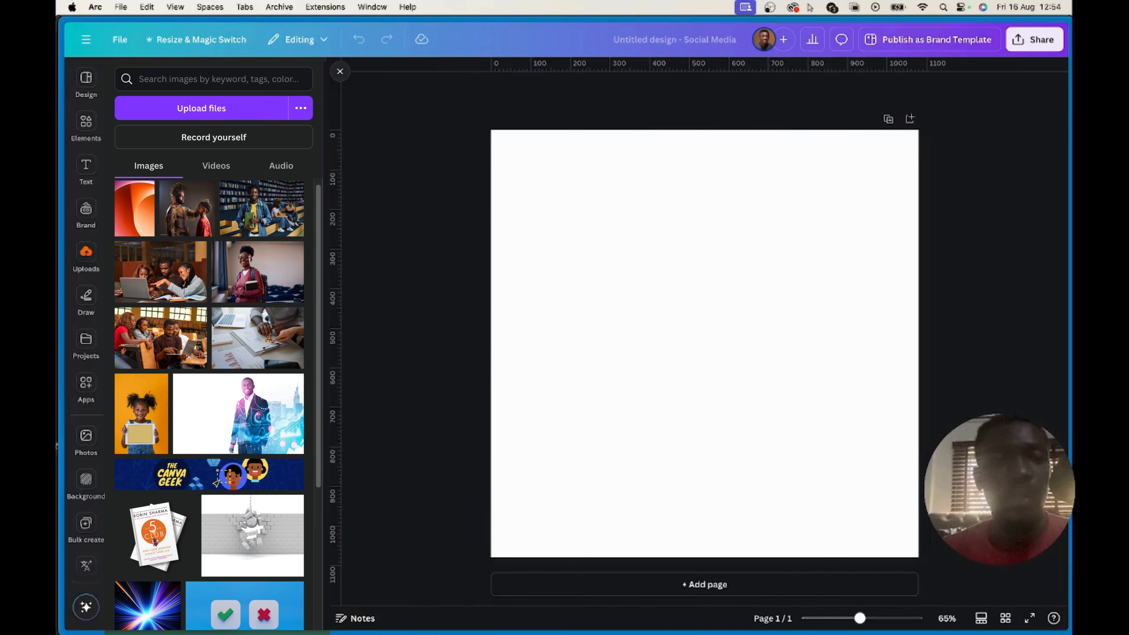
click(201, 108)
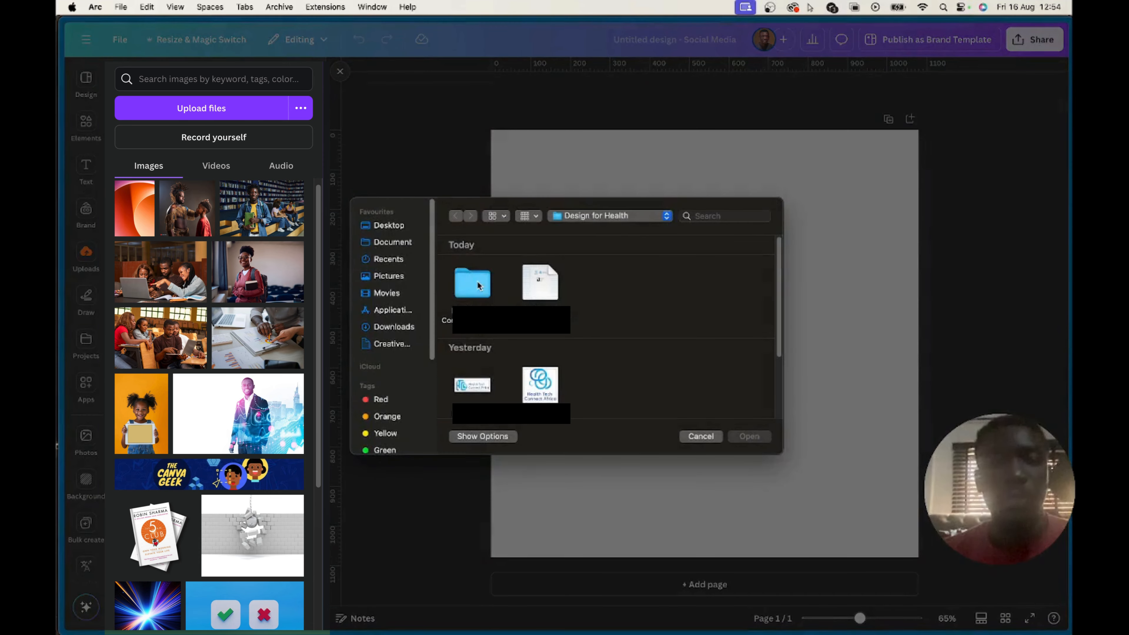
click(392, 330)
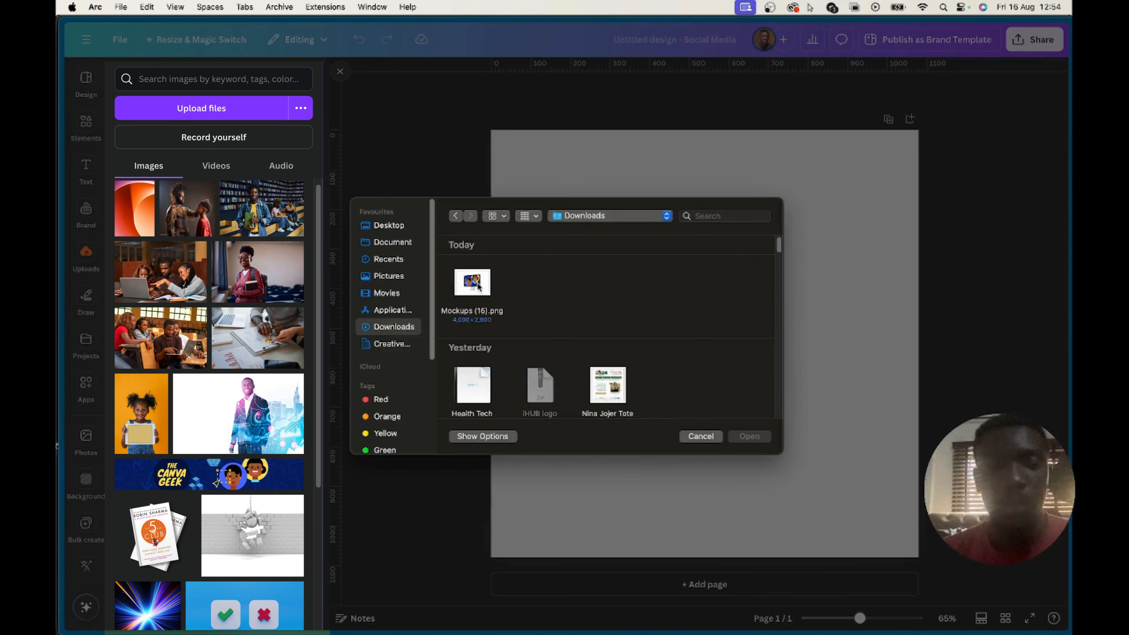
double_click(478, 286)
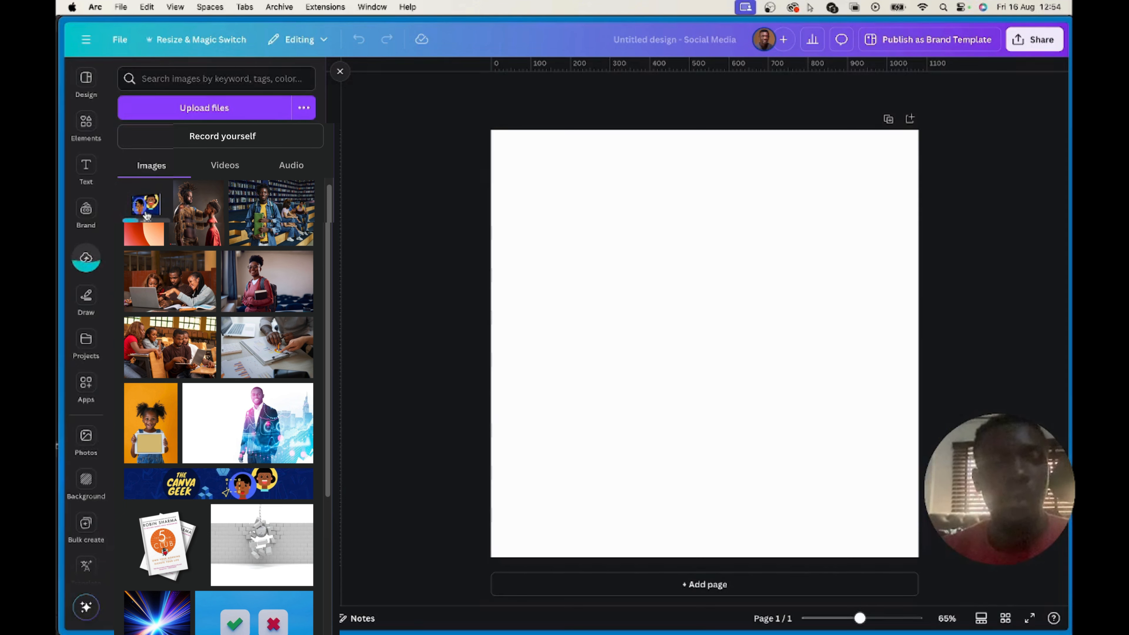
Place the uploaded monitor mockup on the page, enlarge it to nearly the page width and move it near the centre
click(146, 210)
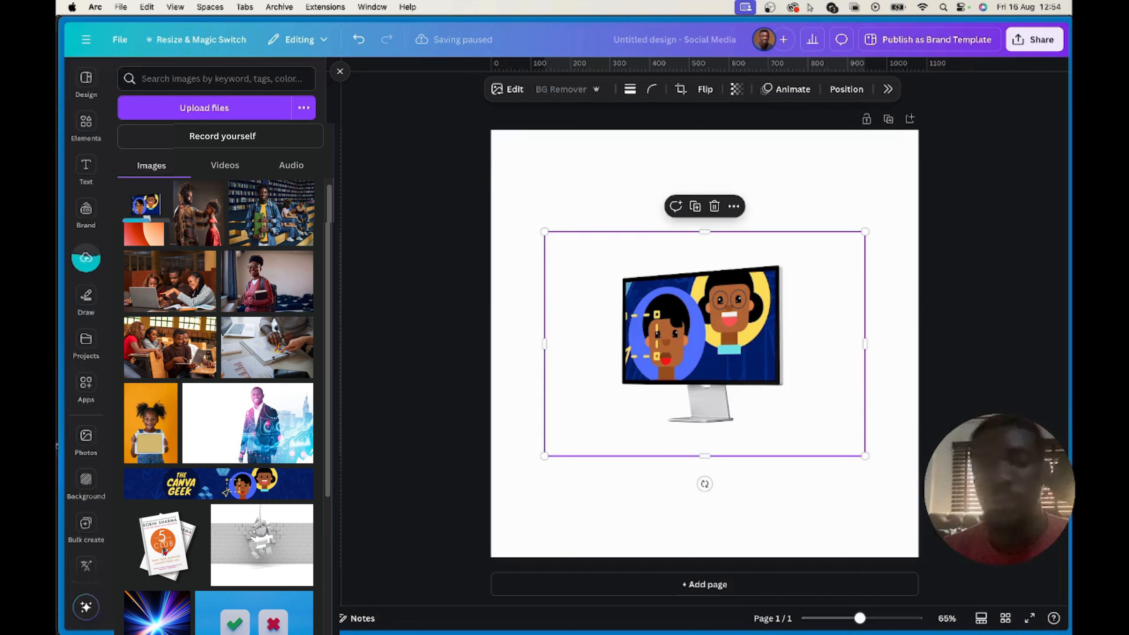
drag(864, 231, 972, 156)
drag(739, 324, 670, 351)
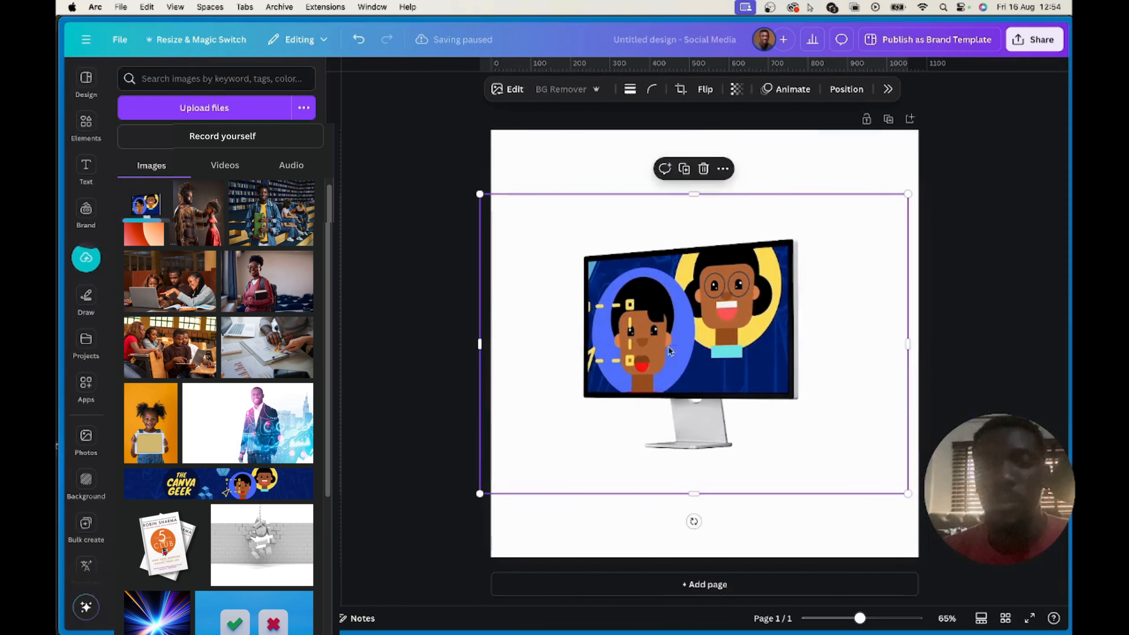
Try pink, lime green, a black-to-blue gradient and light blue as the page background, and reposition the monitor mockup near the centre
click(807, 187)
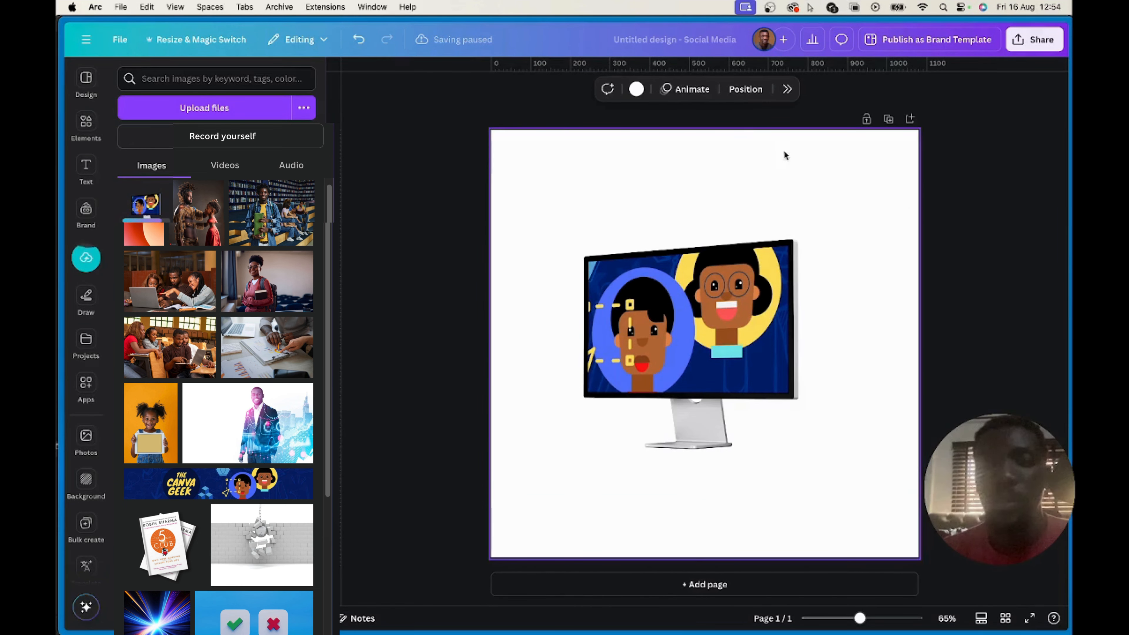
click(637, 89)
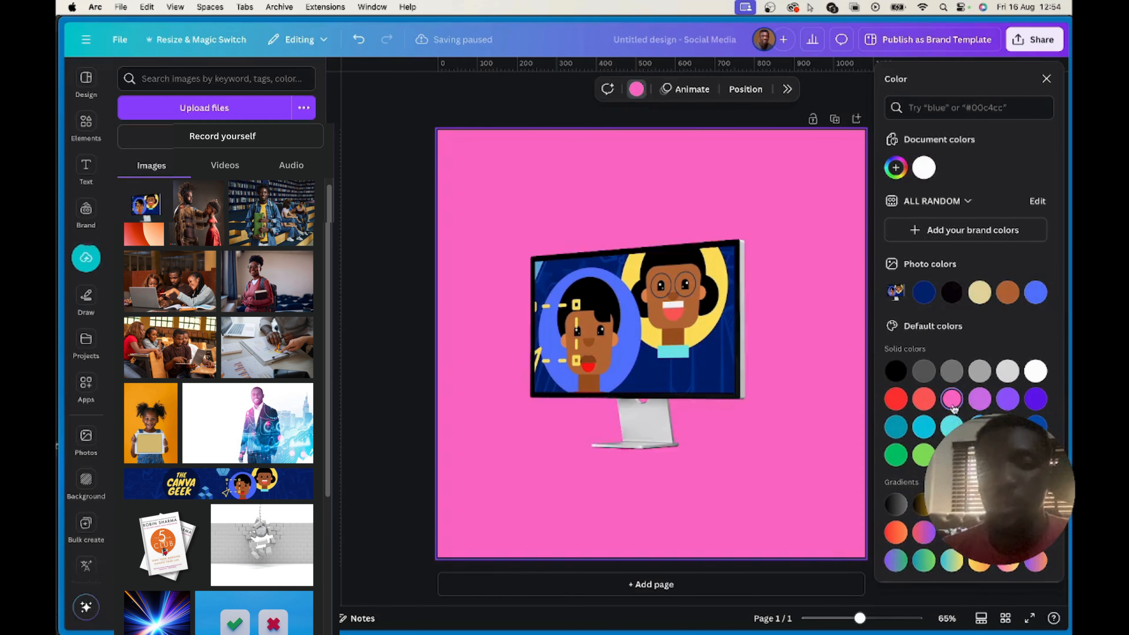
click(952, 400)
click(951, 454)
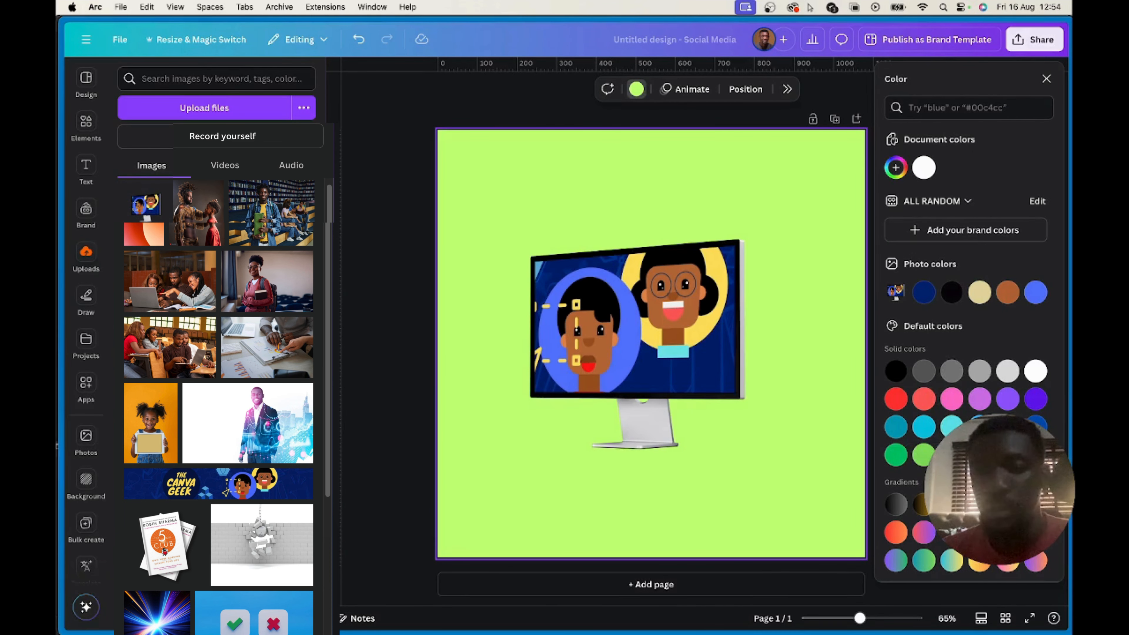
click(951, 504)
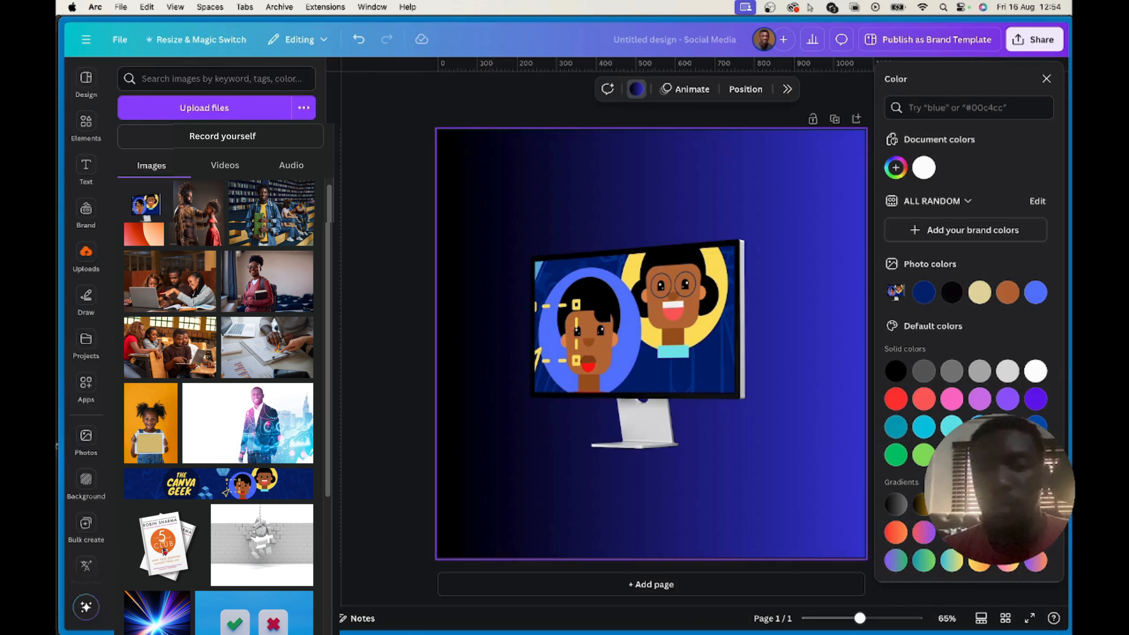
click(979, 427)
click(605, 369)
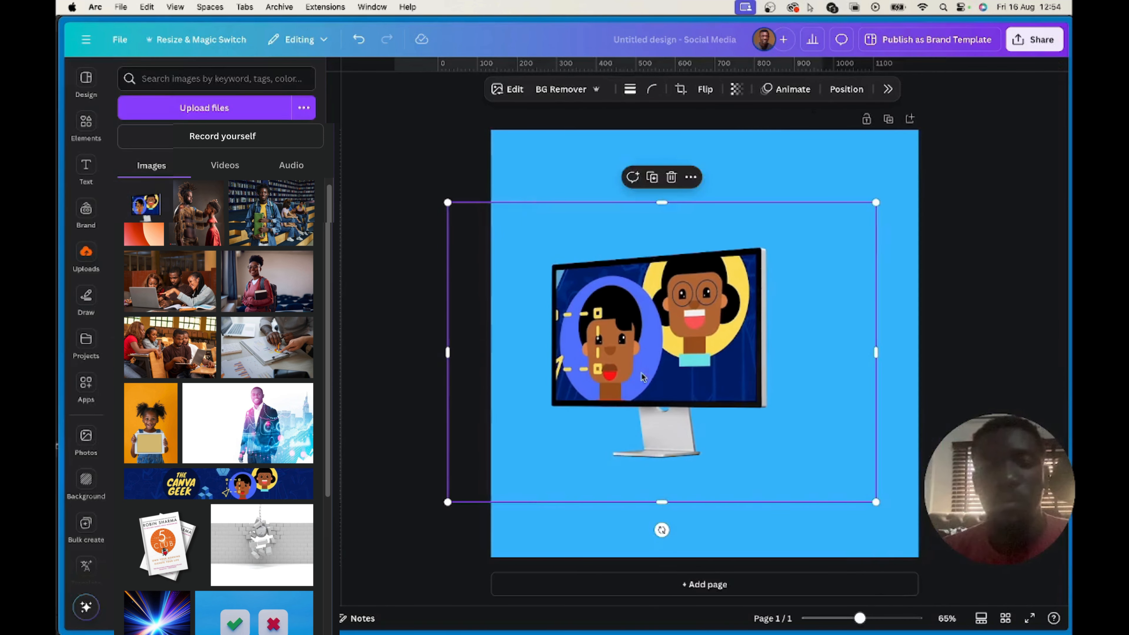
drag(655, 374, 683, 379)
Search the elements for "wall" and set the photo of a sunlit wall with a wooden floor as the page background
click(86, 127)
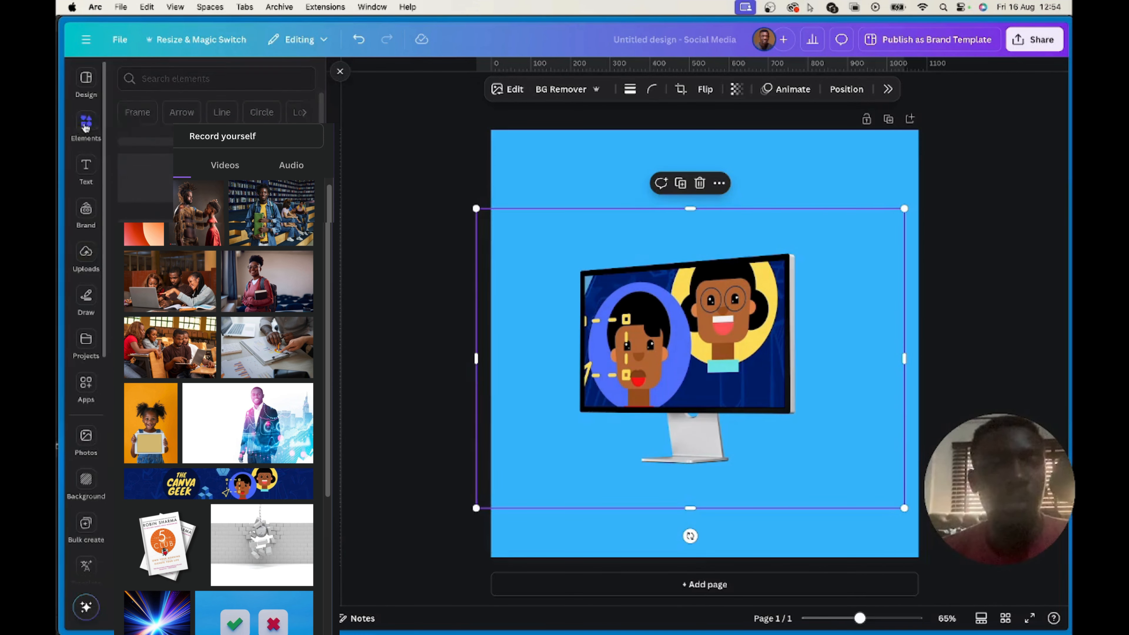
click(201, 80)
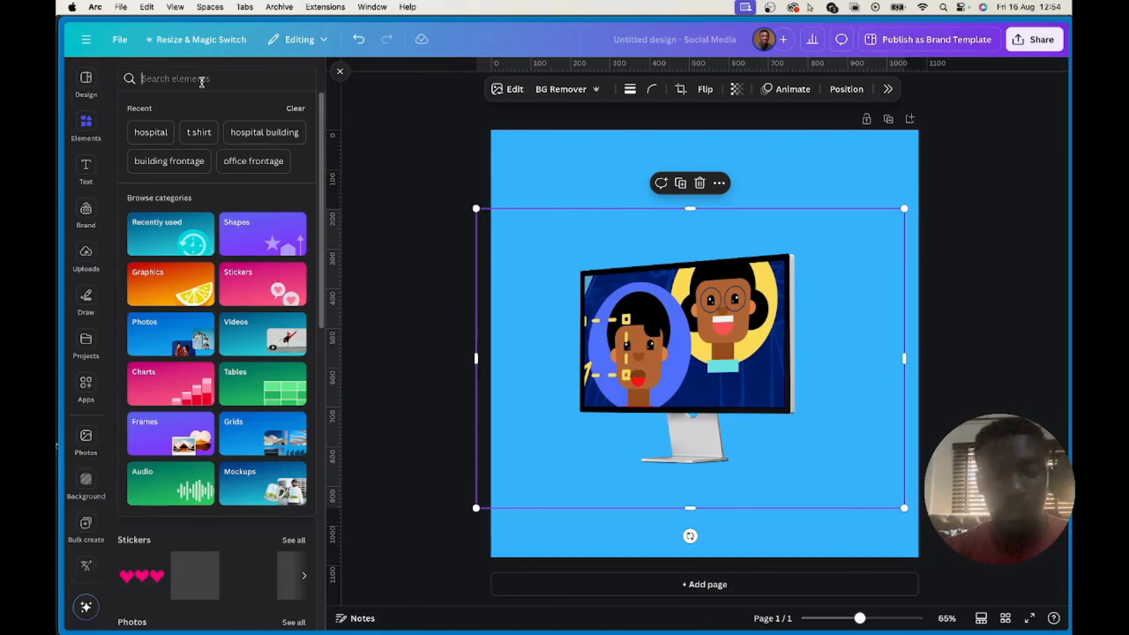
text(wla)
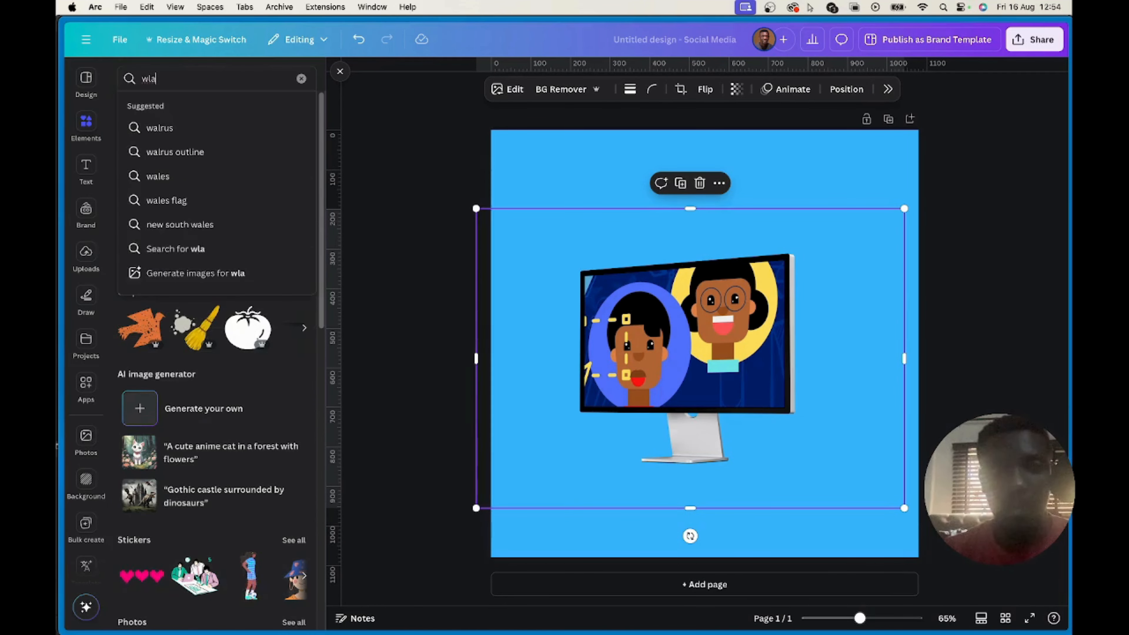
key(BackSpace)
key(BackSpace)
text(all)
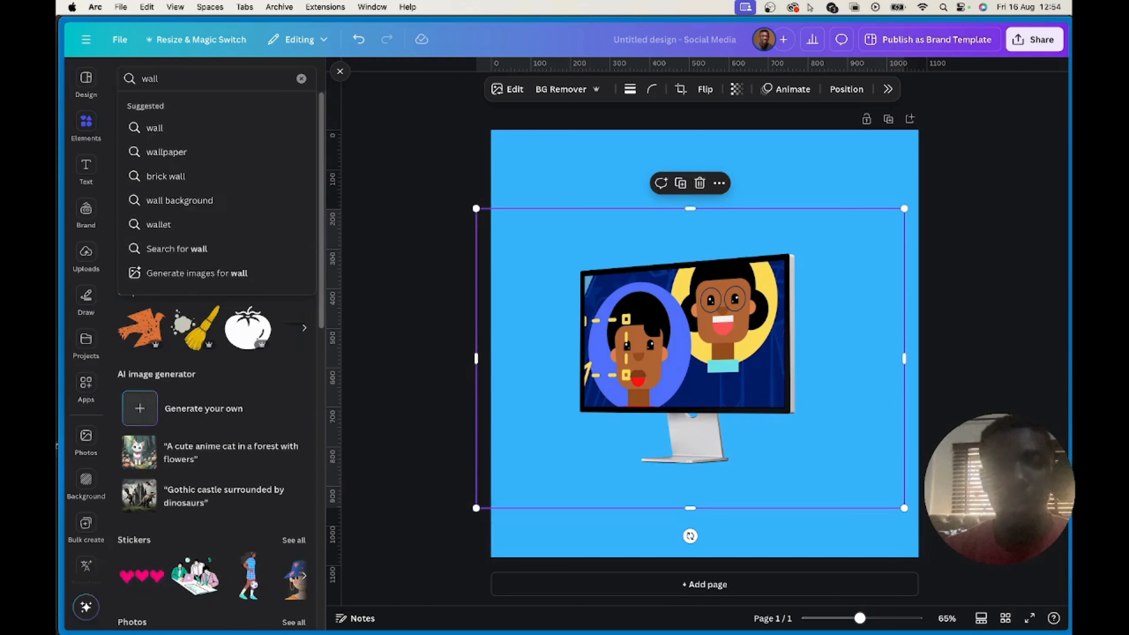
key(Return)
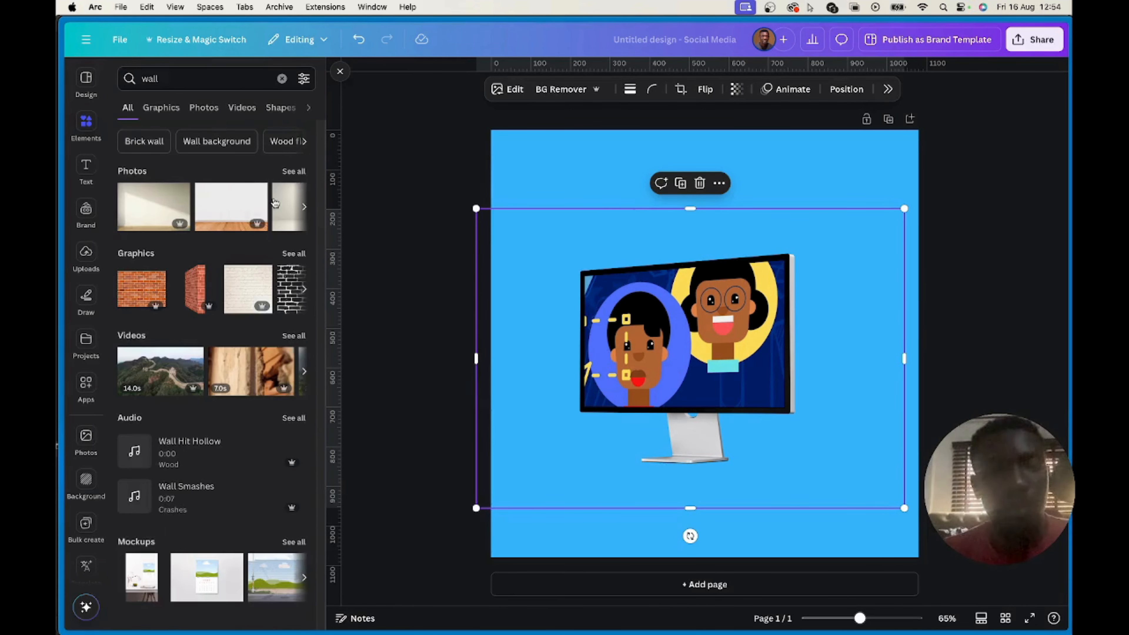
click(167, 207)
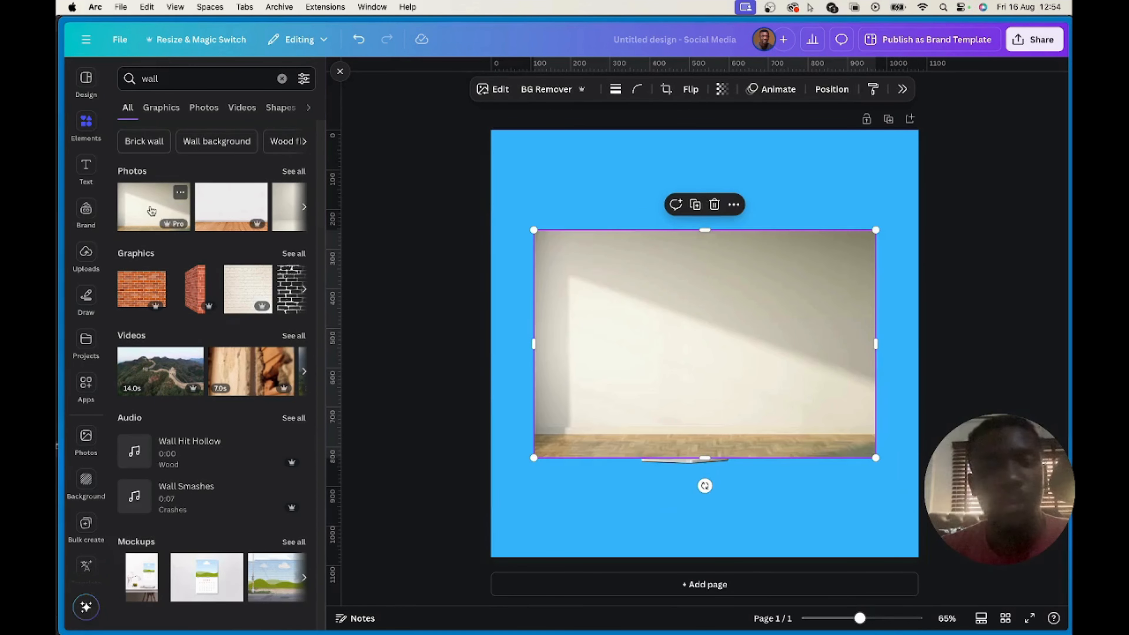
right_click(742, 316)
click(786, 558)
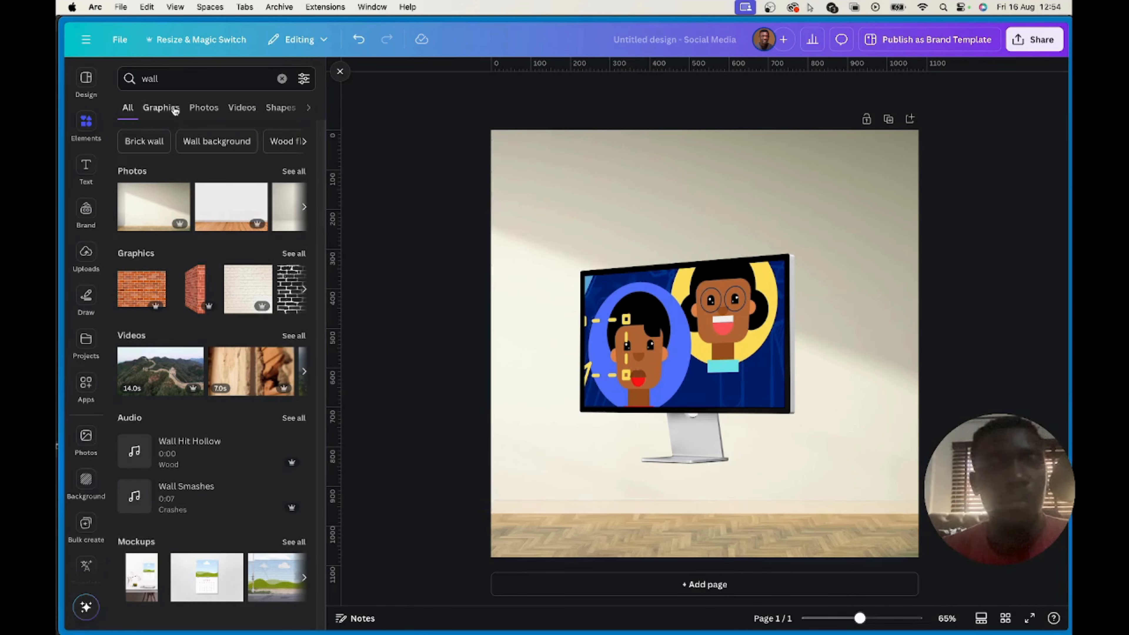
Search the elements for "tabletop" and add the light wooden tabletop graphic to the page
click(184, 83)
key(super+a)
text(ta)
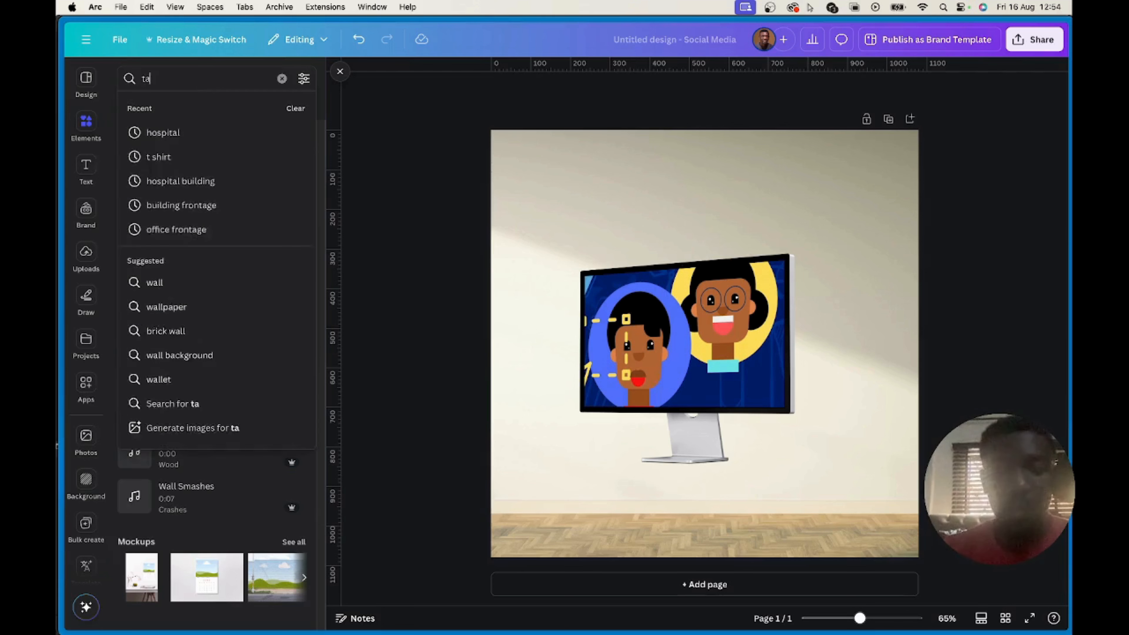
text(blet)
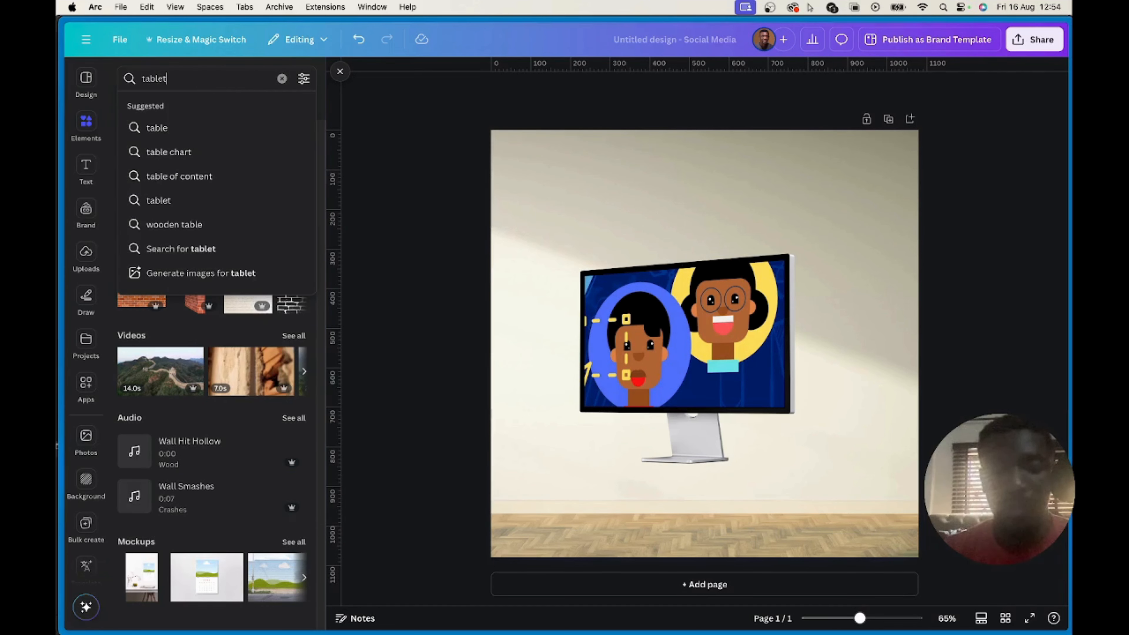
text(op)
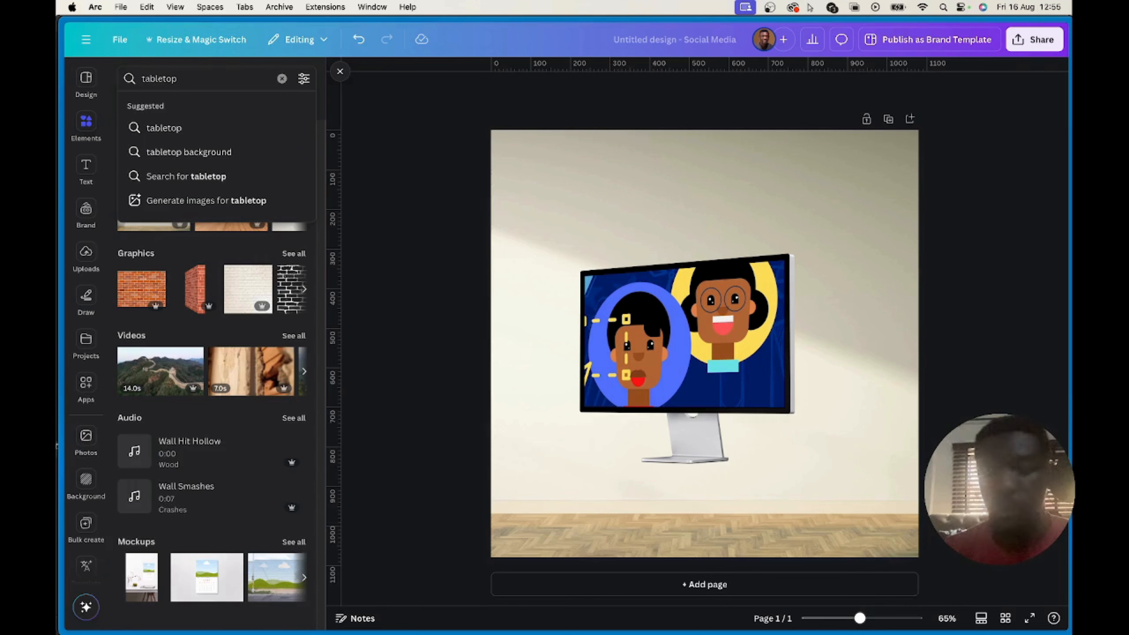
key(Return)
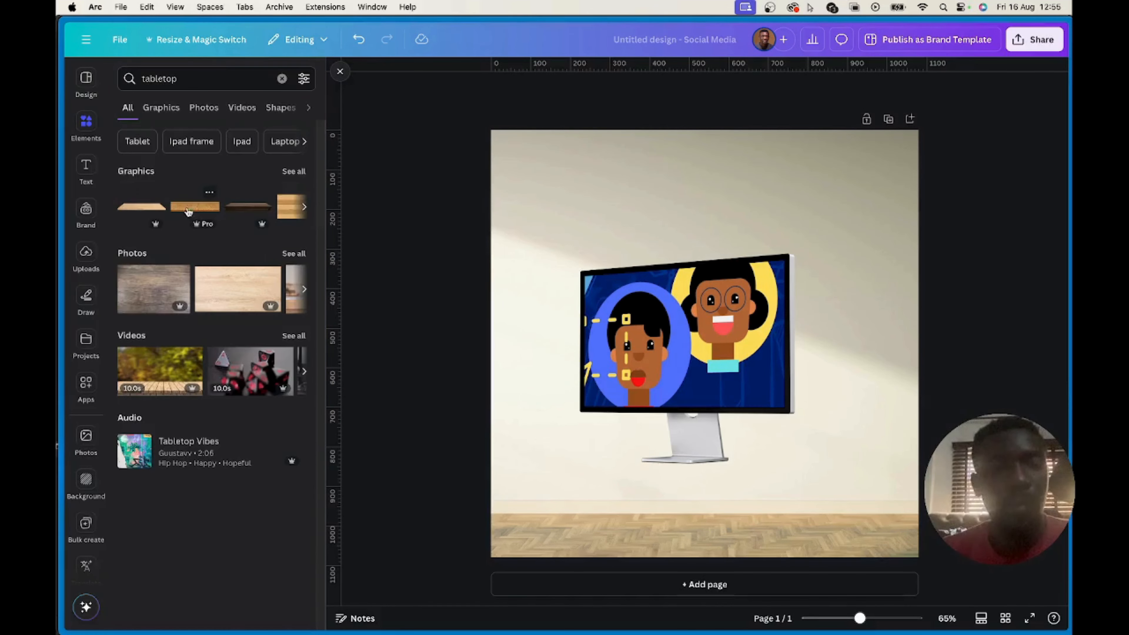
click(142, 208)
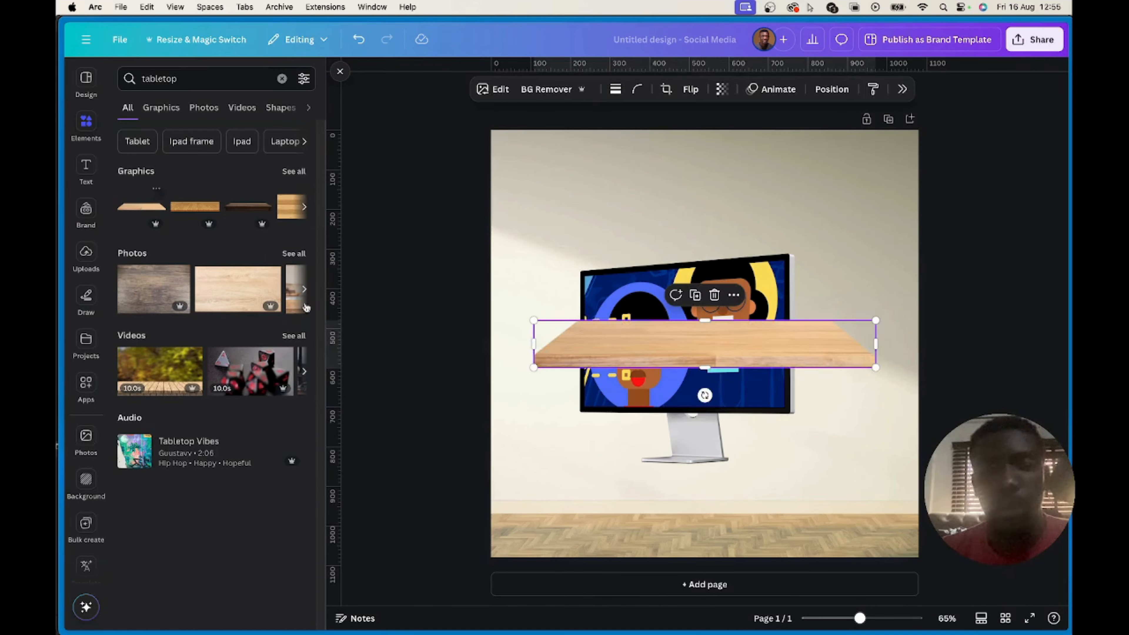
Enlarge the wooden tabletop beyond the page width and place it across the lower part of the page, beneath the monitor
drag(642, 345, 643, 483)
drag(518, 458, 344, 433)
drag(628, 497, 730, 522)
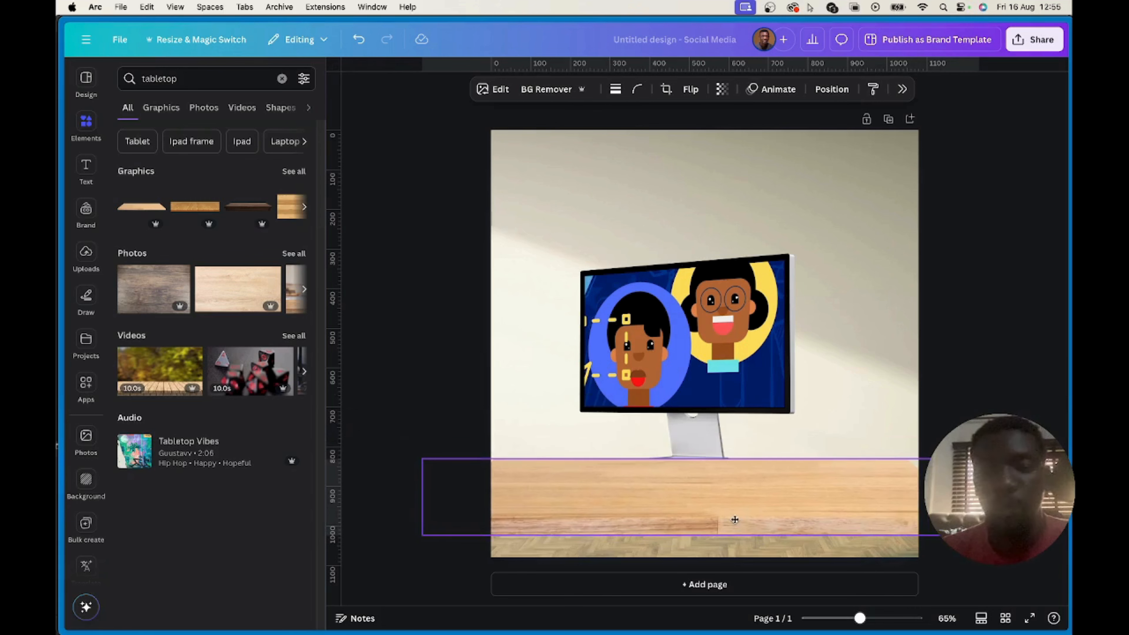
Bring the monitor mockup in front of the tabletop and lower it so its stand rests on the wood
right_click(742, 436)
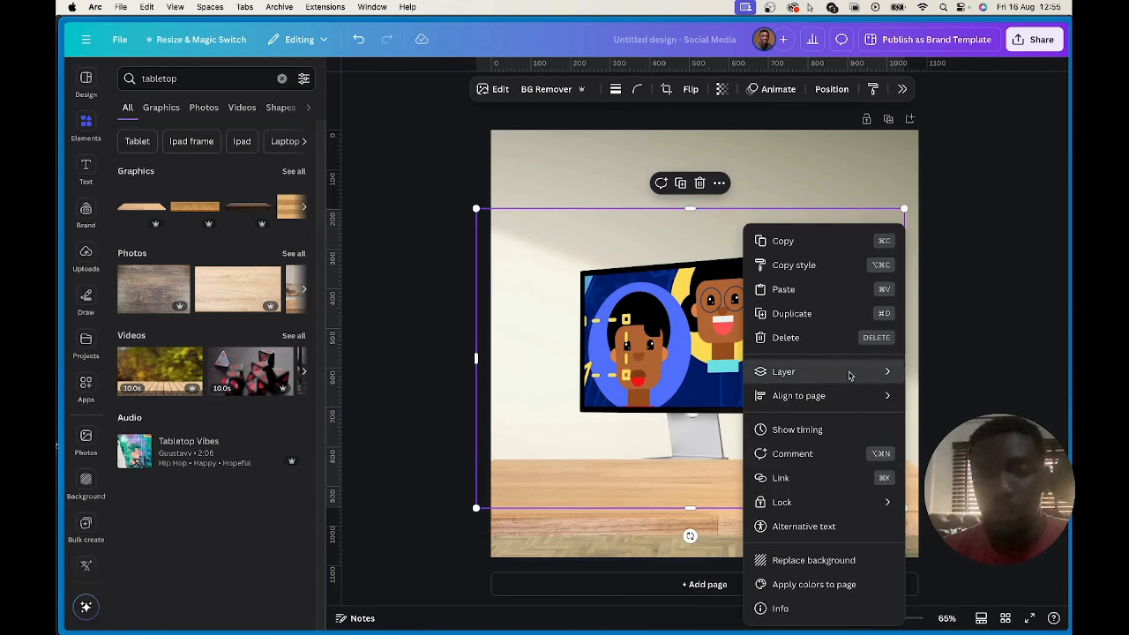
mouse_move(849, 370)
click(984, 373)
drag(721, 362, 722, 381)
click(892, 550)
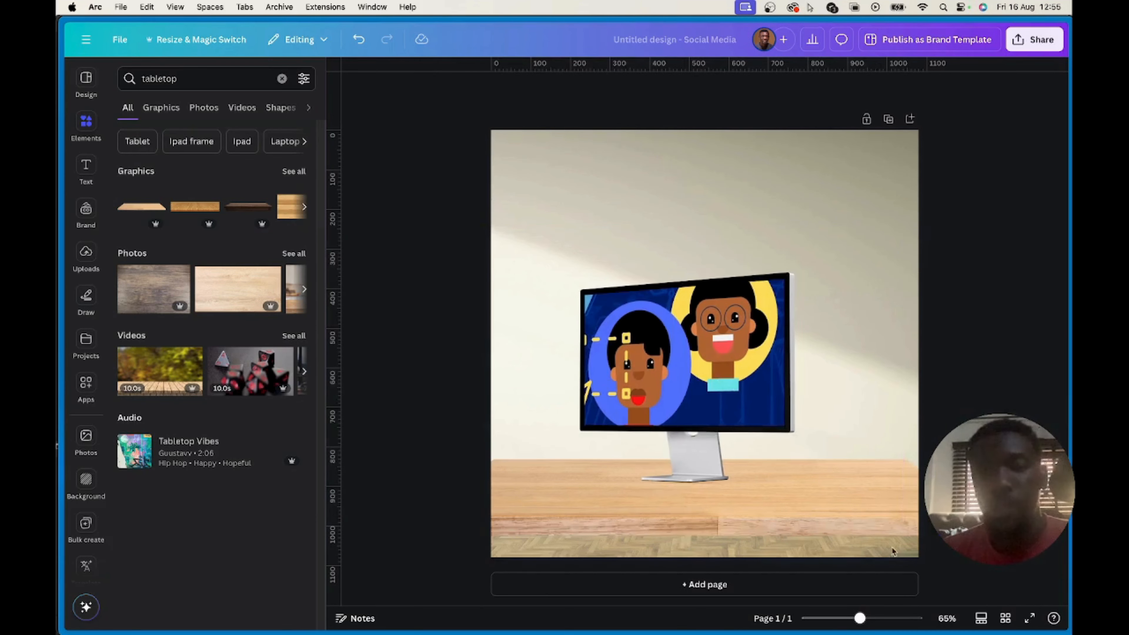
Enlarge the tabletop further and move it down so it covers the floor to the page's lower edge
click(815, 506)
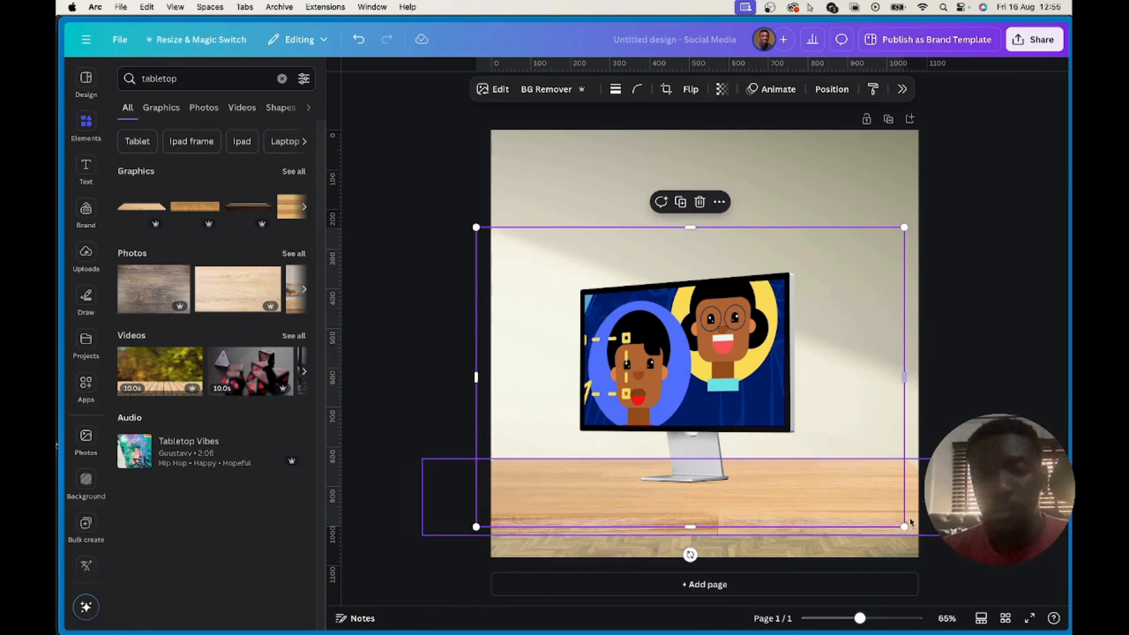
click(862, 530)
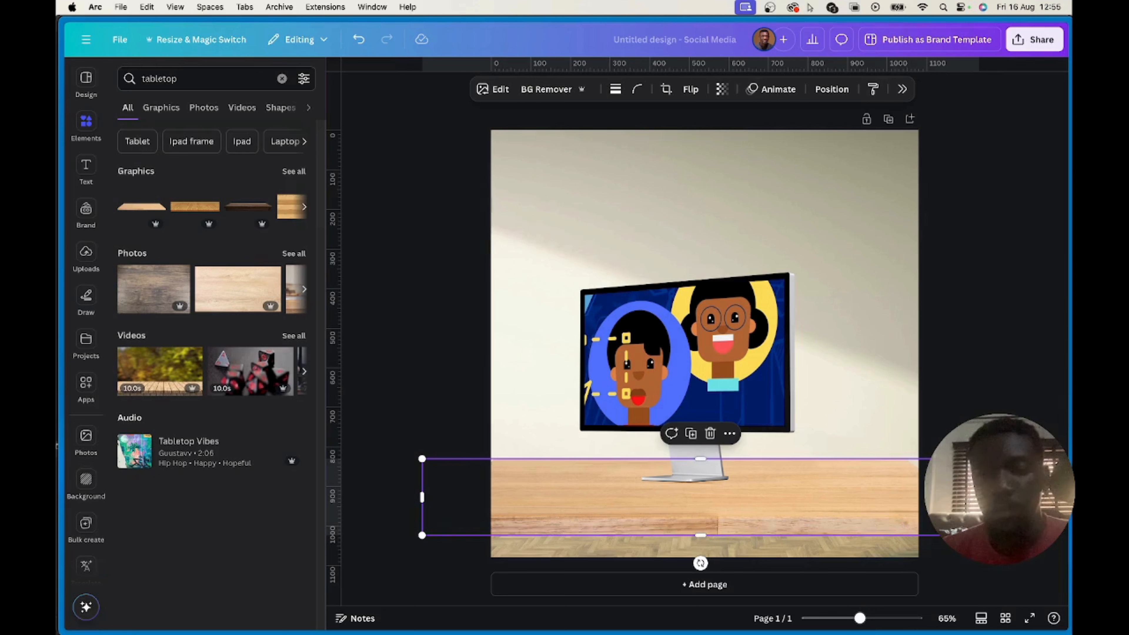
drag(979, 458, 1069, 380)
drag(876, 486, 809, 510)
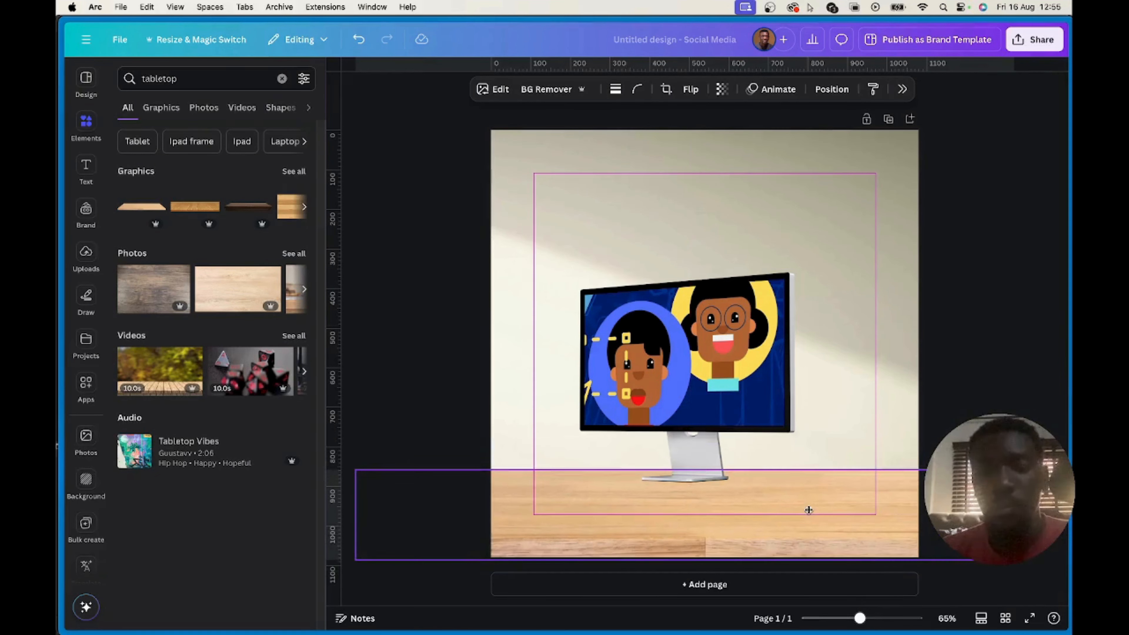
Lower the monitor mockup so its stand sits in the middle of the repositioned tabletop, and deselect it
click(695, 334)
drag(695, 334, 695, 364)
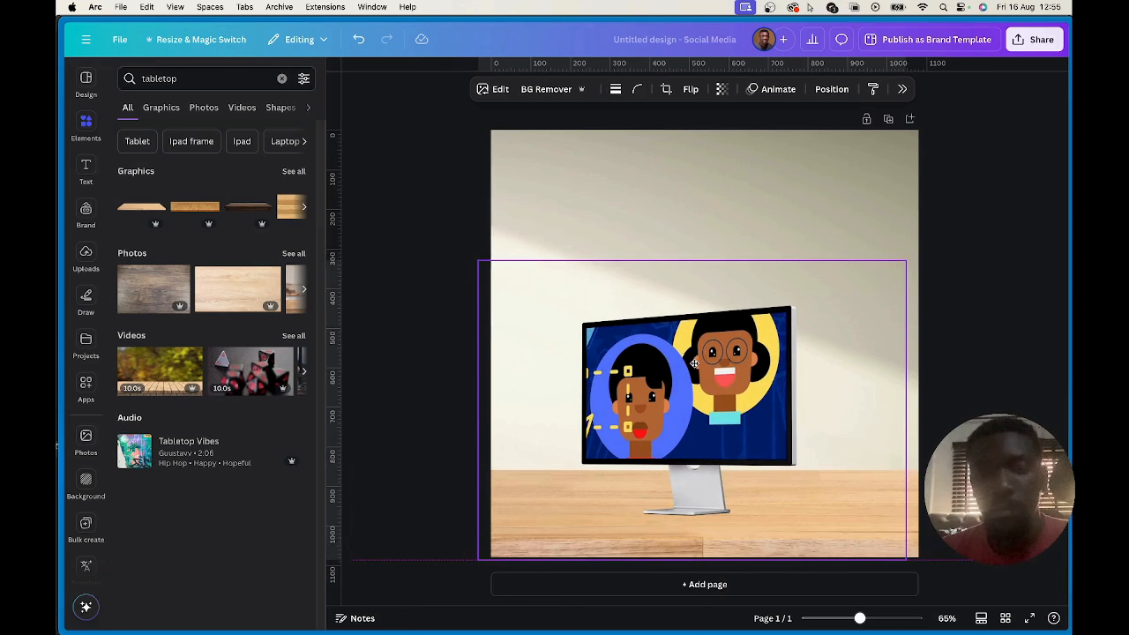
click(1010, 242)
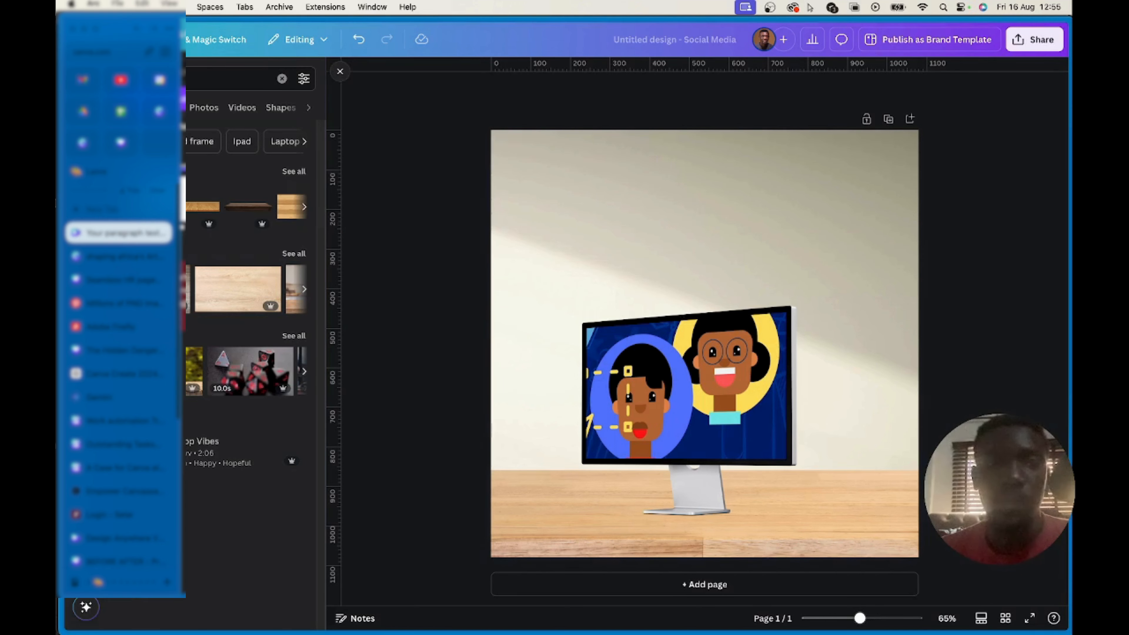
Search the Canva apps for "Mockups" and open the Mockups app
mouse_move(59, 223)
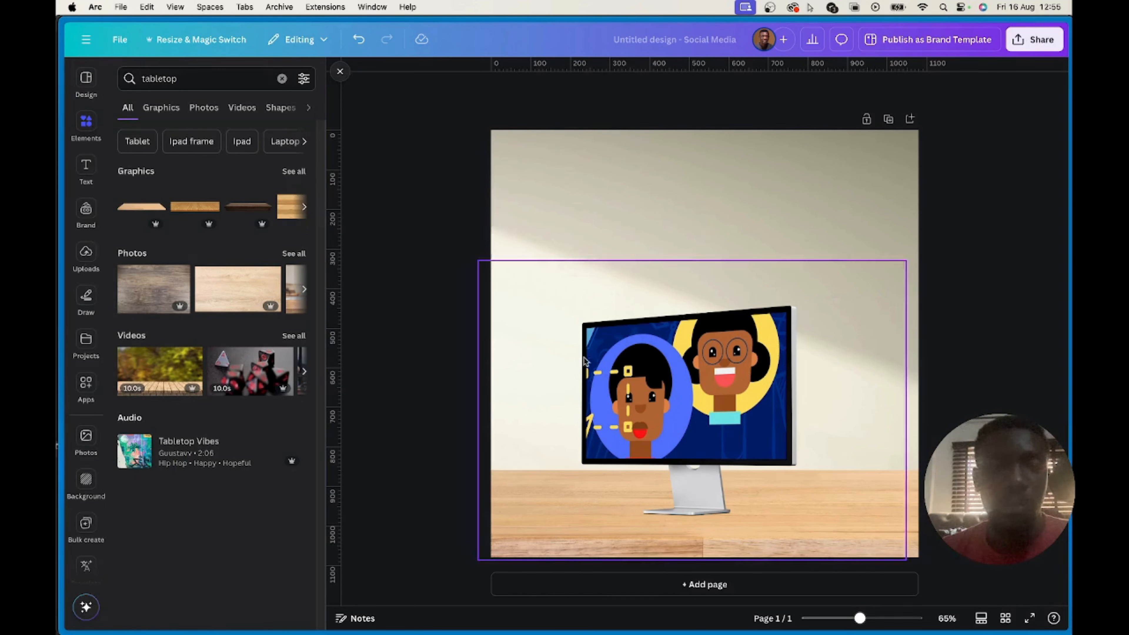
click(586, 254)
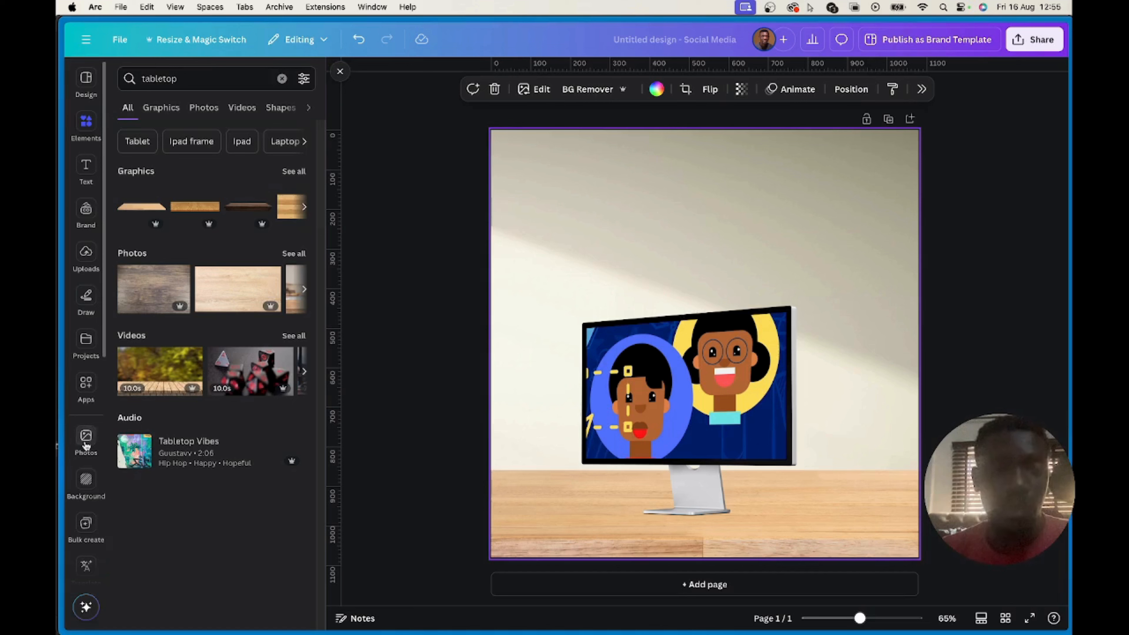
click(86, 386)
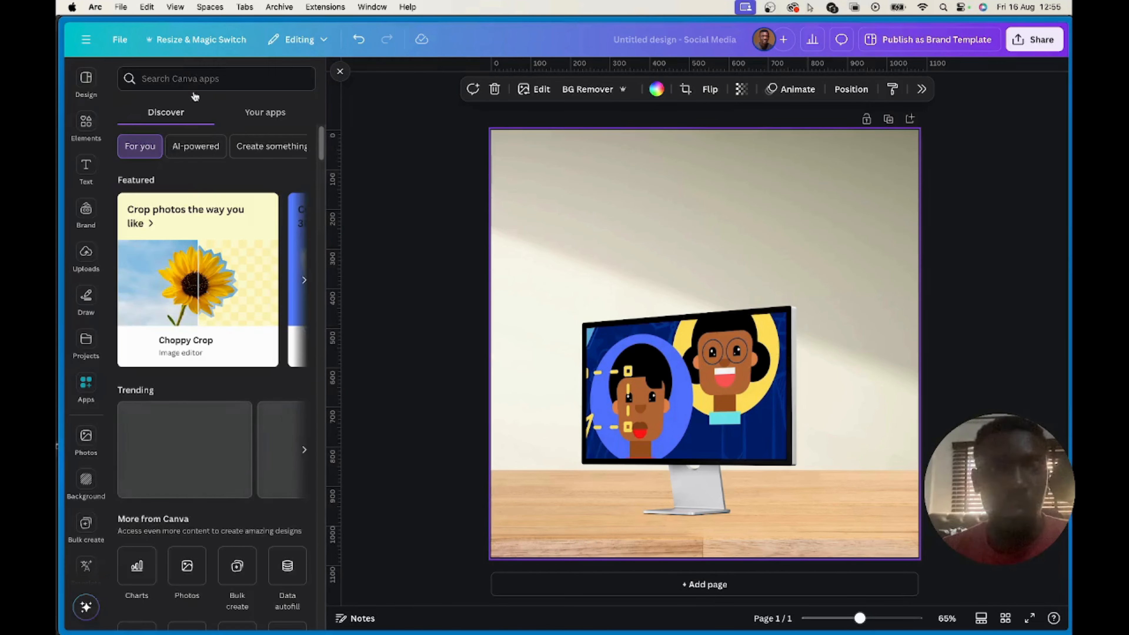
click(193, 79)
text(mod)
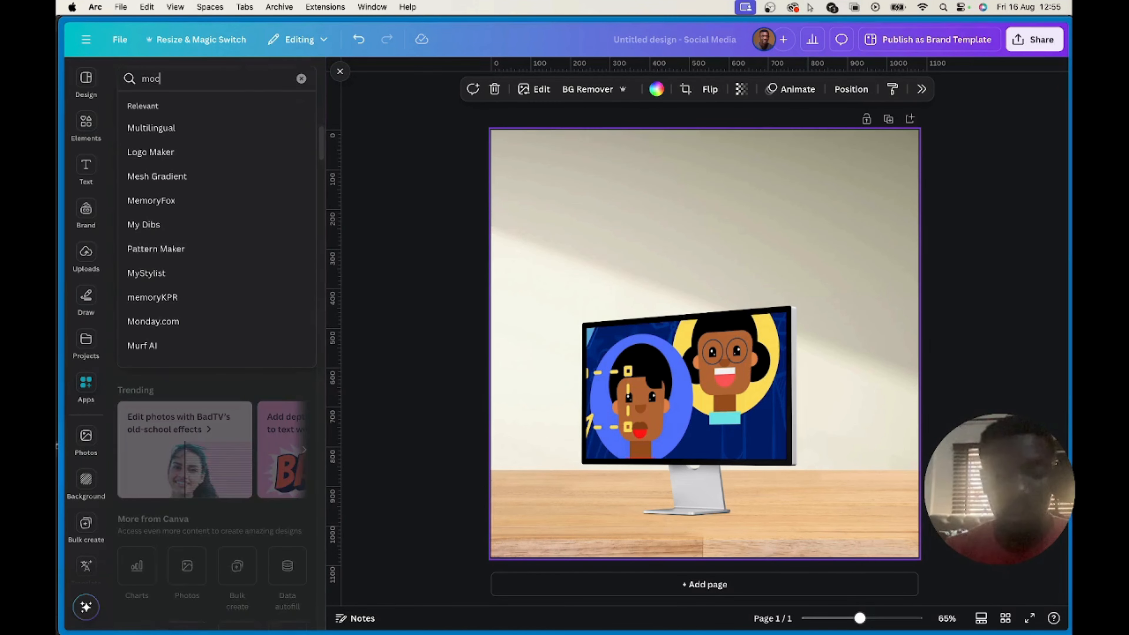
text(ku)
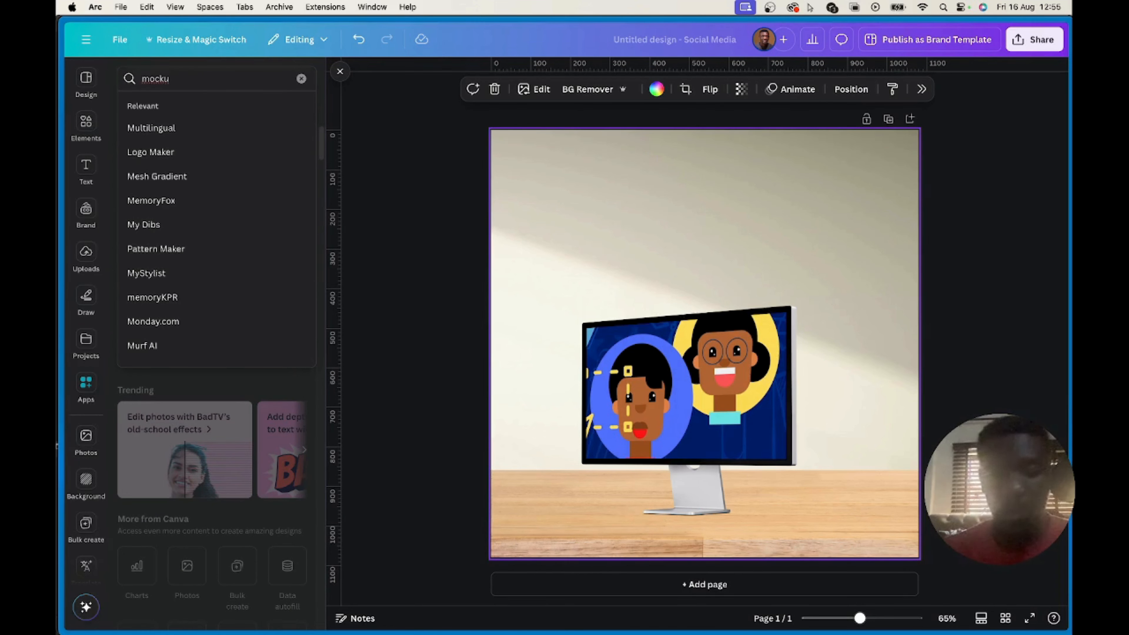
text(ps)
click(177, 129)
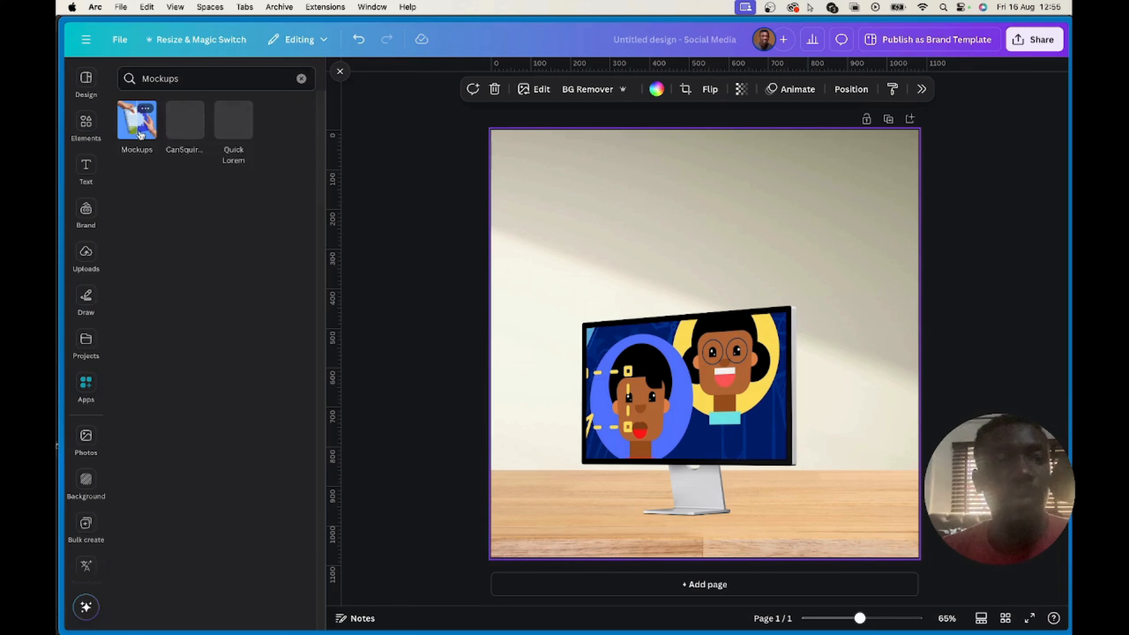
click(138, 132)
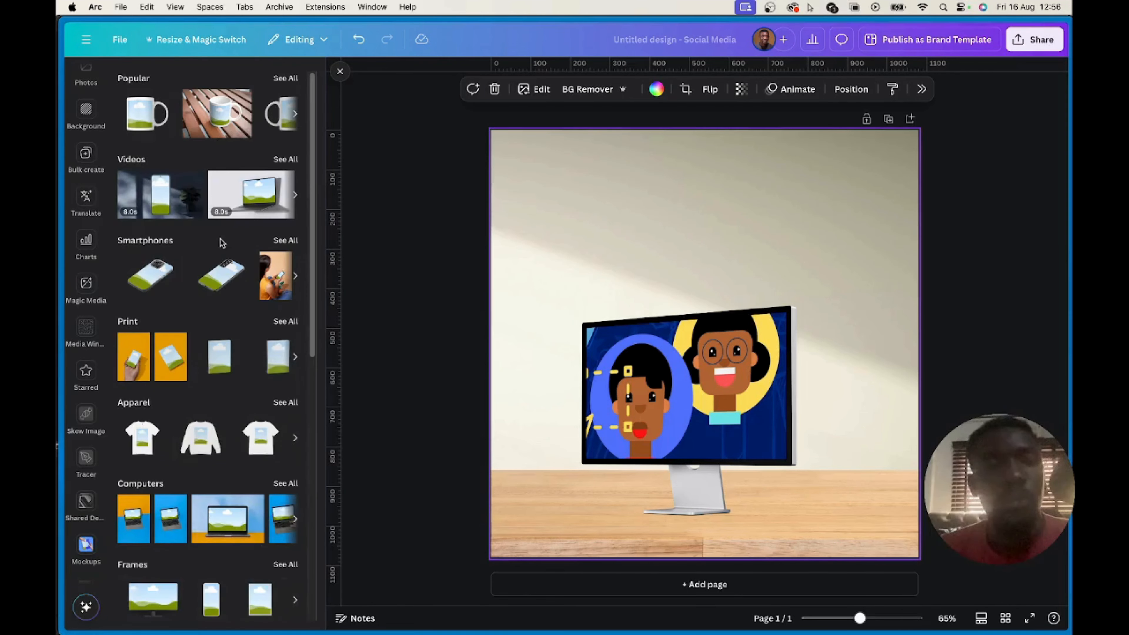
Show all mockups in the Computers category and browse through them
scroll(196, 284, down, 3)
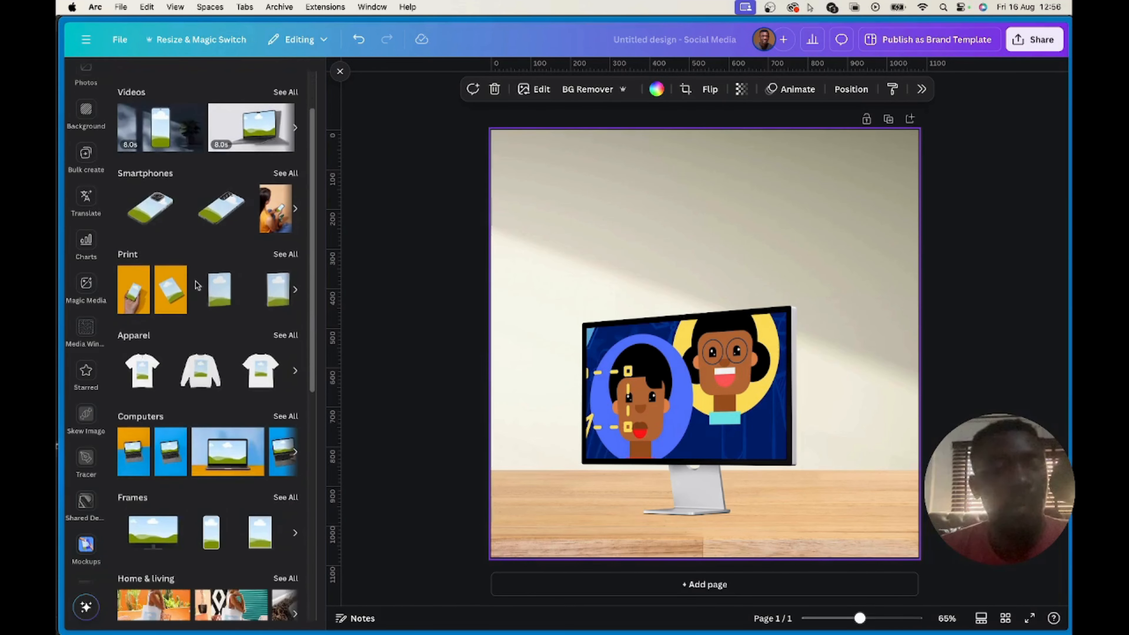
click(284, 416)
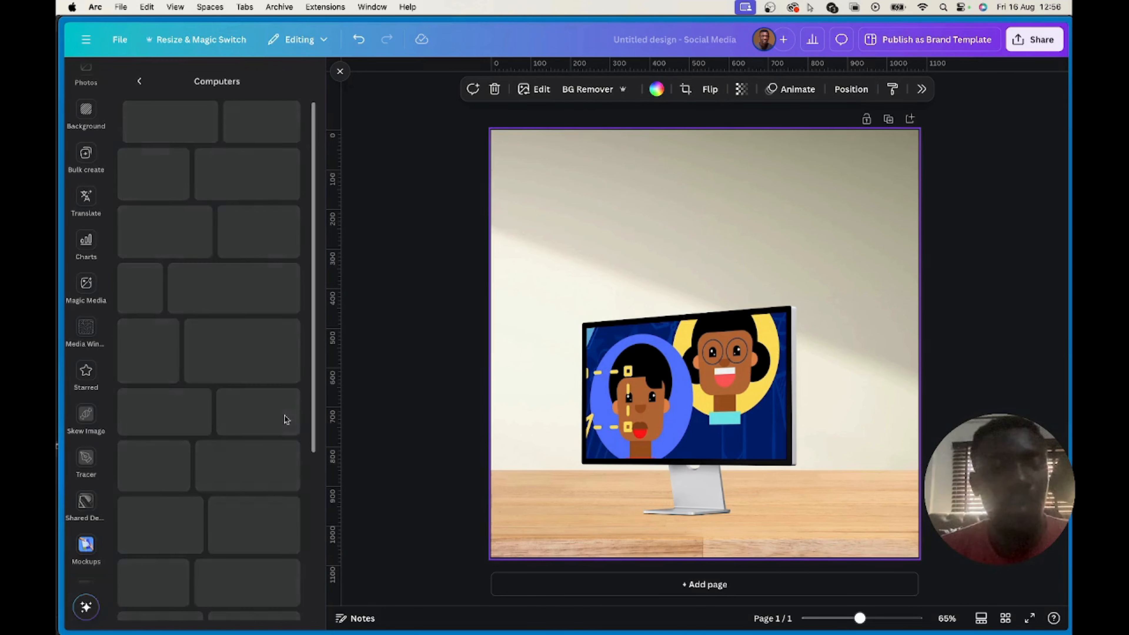
scroll(223, 297, down, 15)
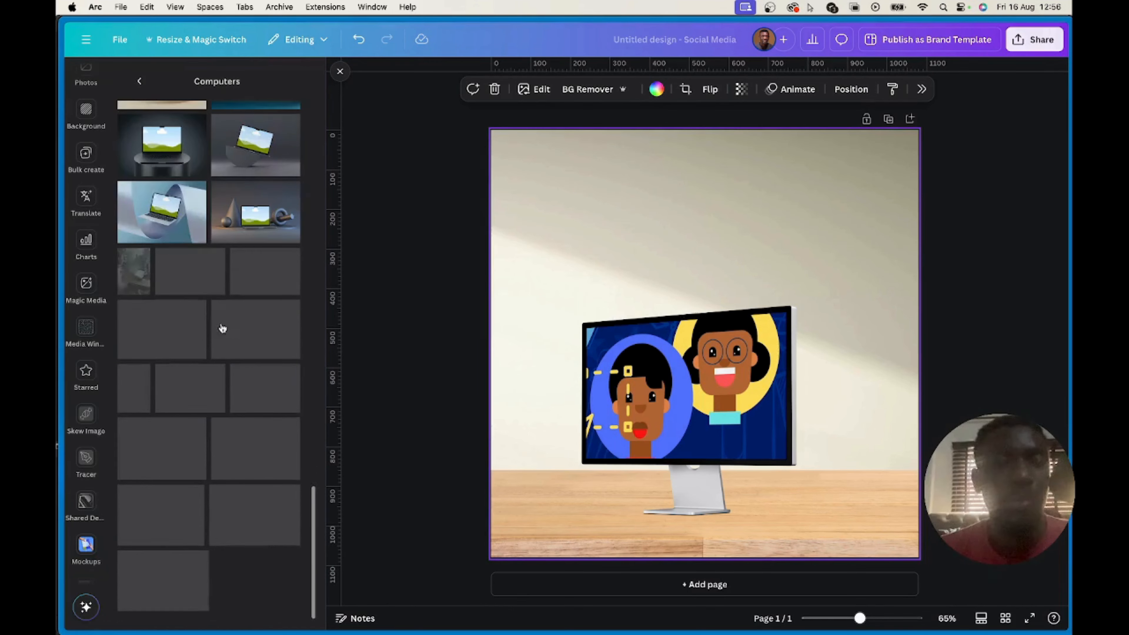
Review the Computers mockups in the editor, and examine the Desktops collection on the Mockups page for other monitor scenes
scroll(230, 384, up, 9)
scroll(230, 384, up, 12)
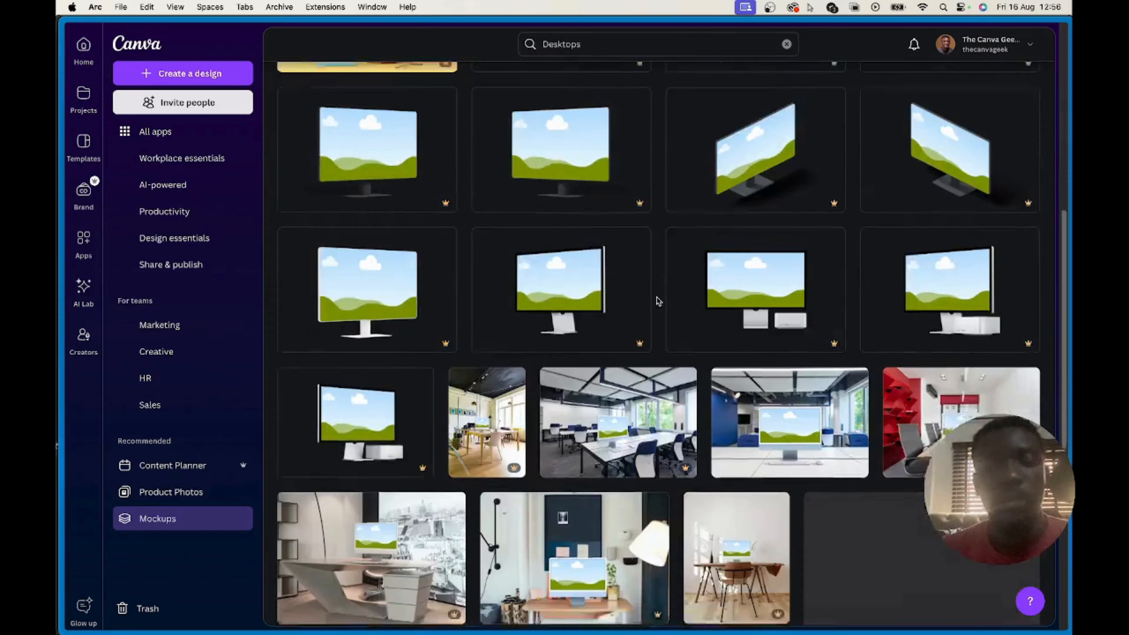
scroll(656, 298, down, 15)
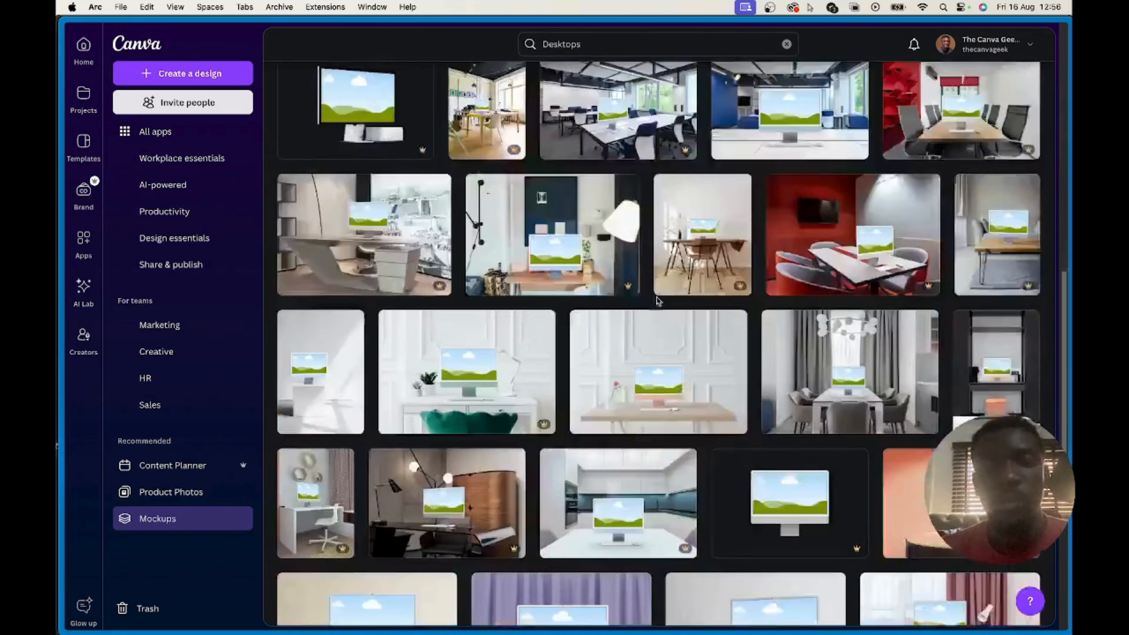
scroll(658, 301, down, 20)
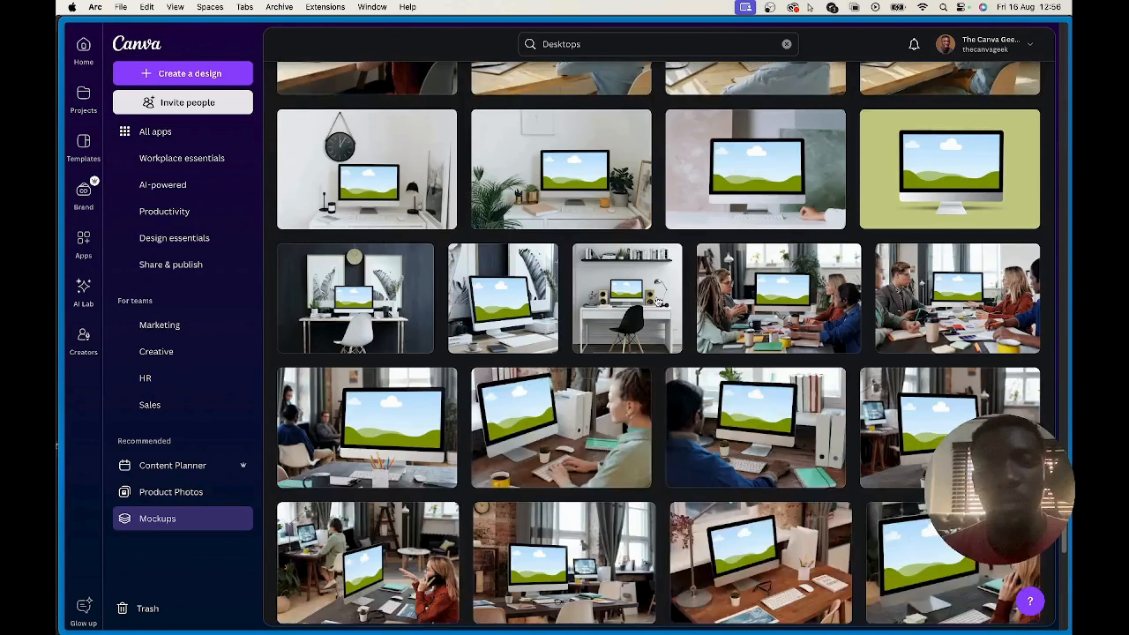
scroll(657, 301, down, 10)
scroll(657, 301, down, 5)
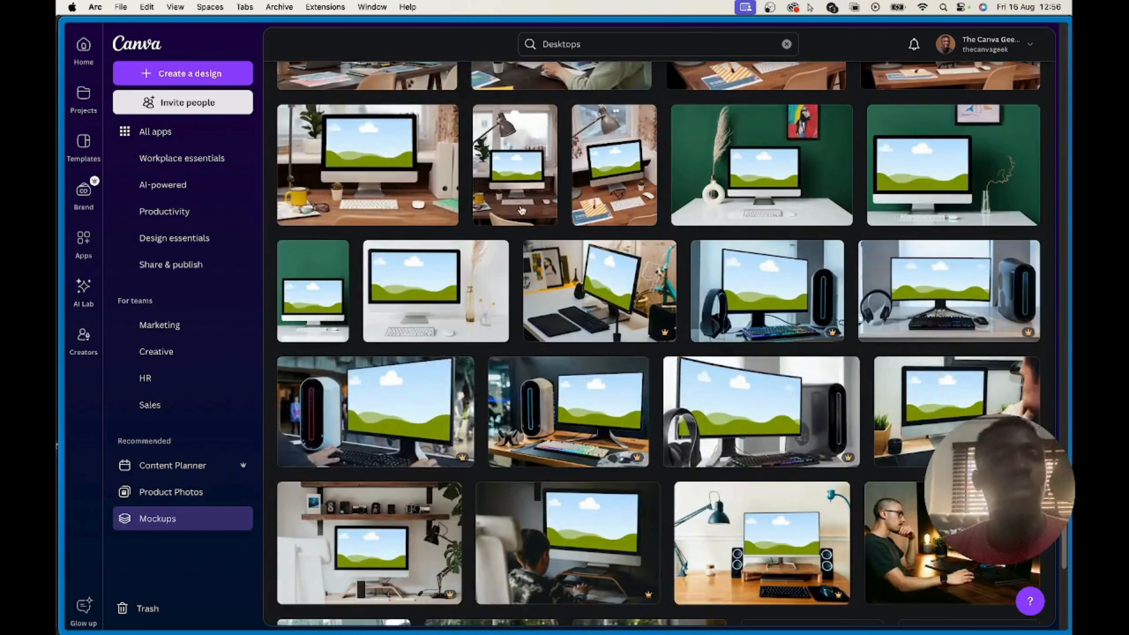
scroll(509, 294, up, 5)
scroll(510, 295, up, 20)
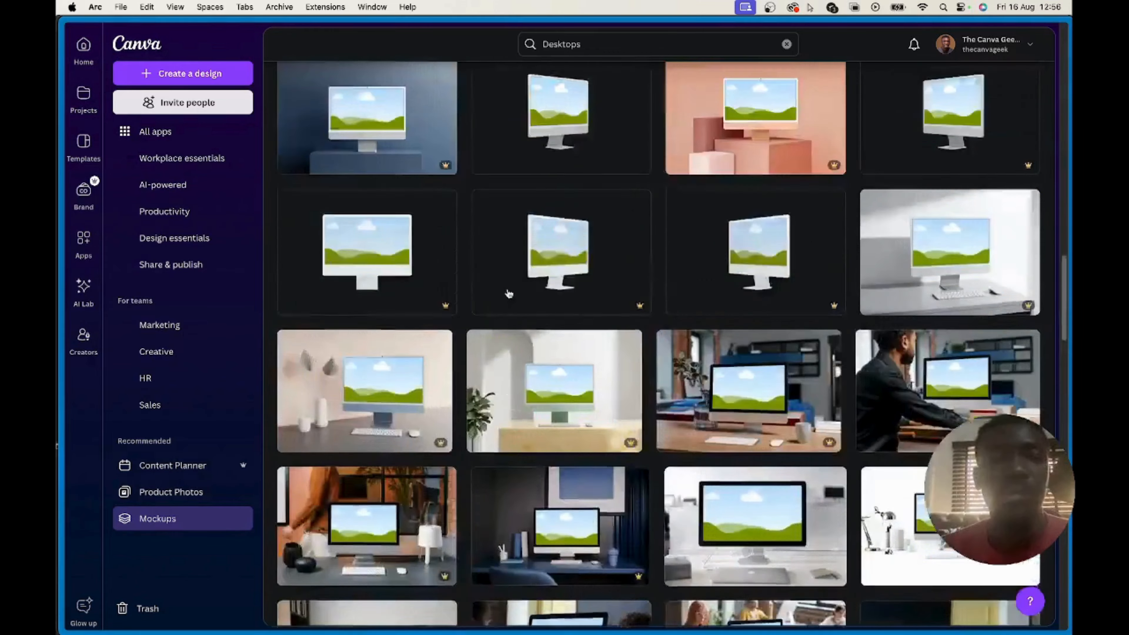
scroll(511, 291, up, 3)
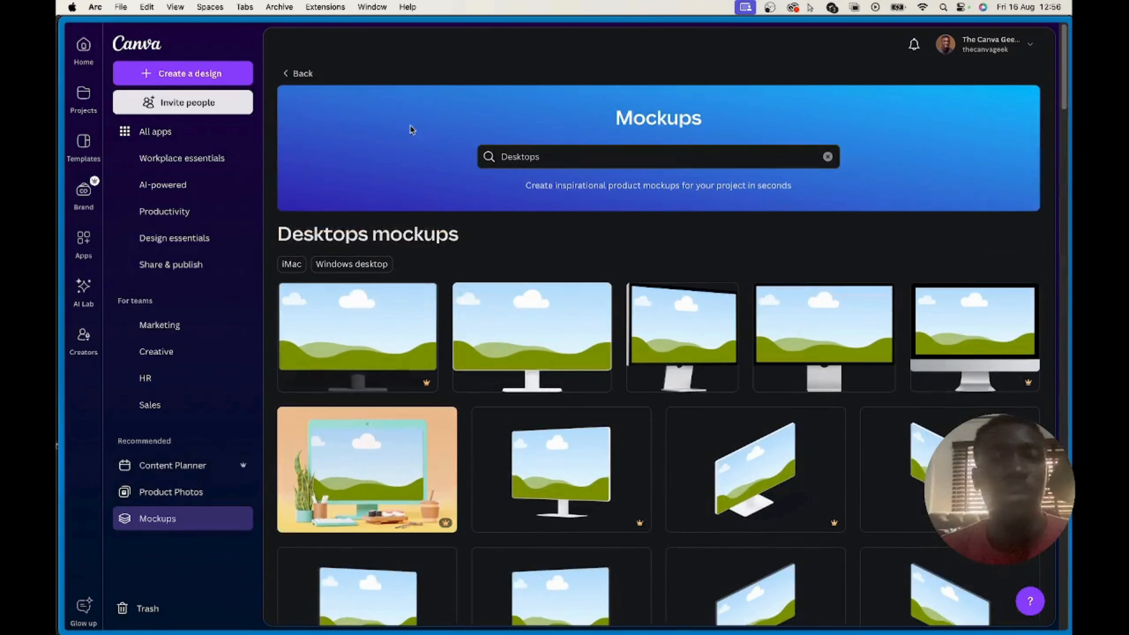
Leave the Desktops collection, open the Pillows mockups in the Home & living category, and browse through them
click(286, 75)
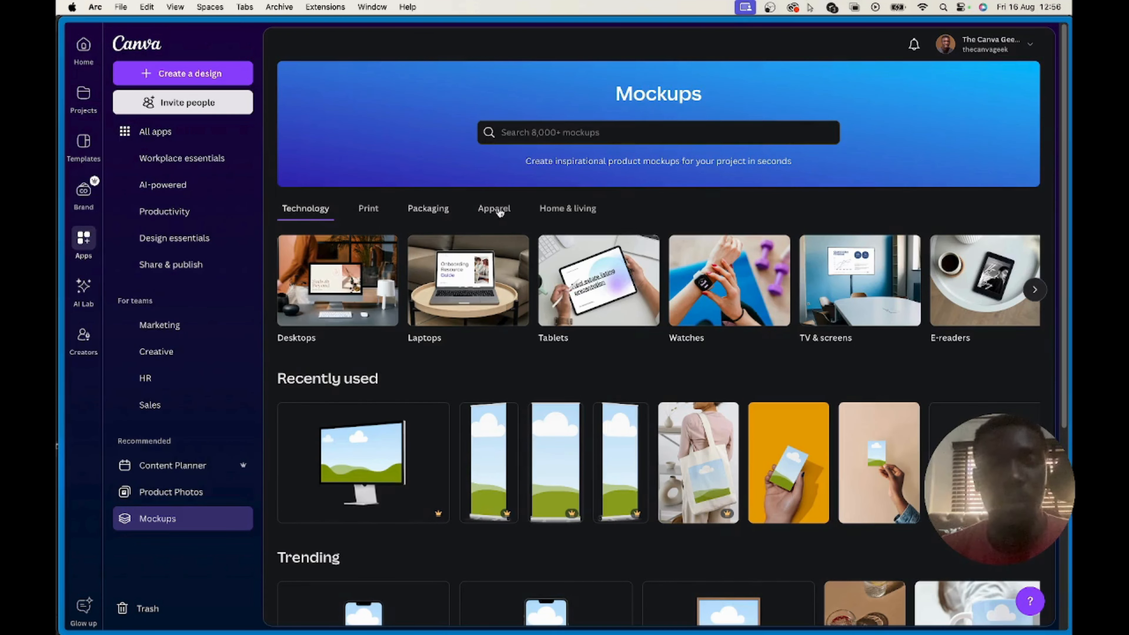
click(568, 209)
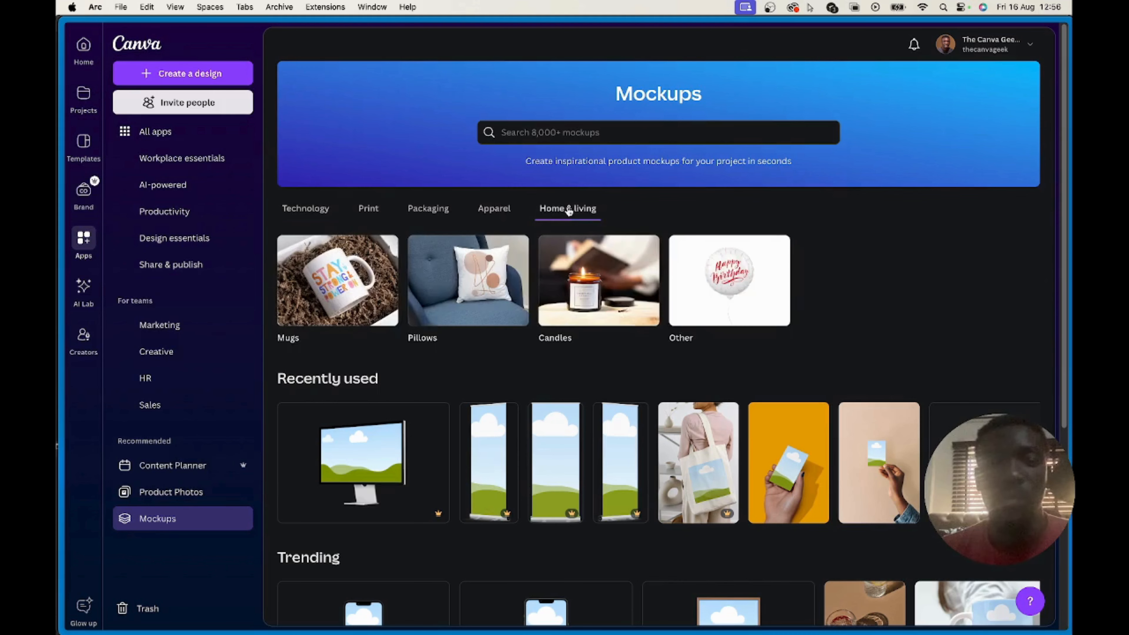
click(460, 276)
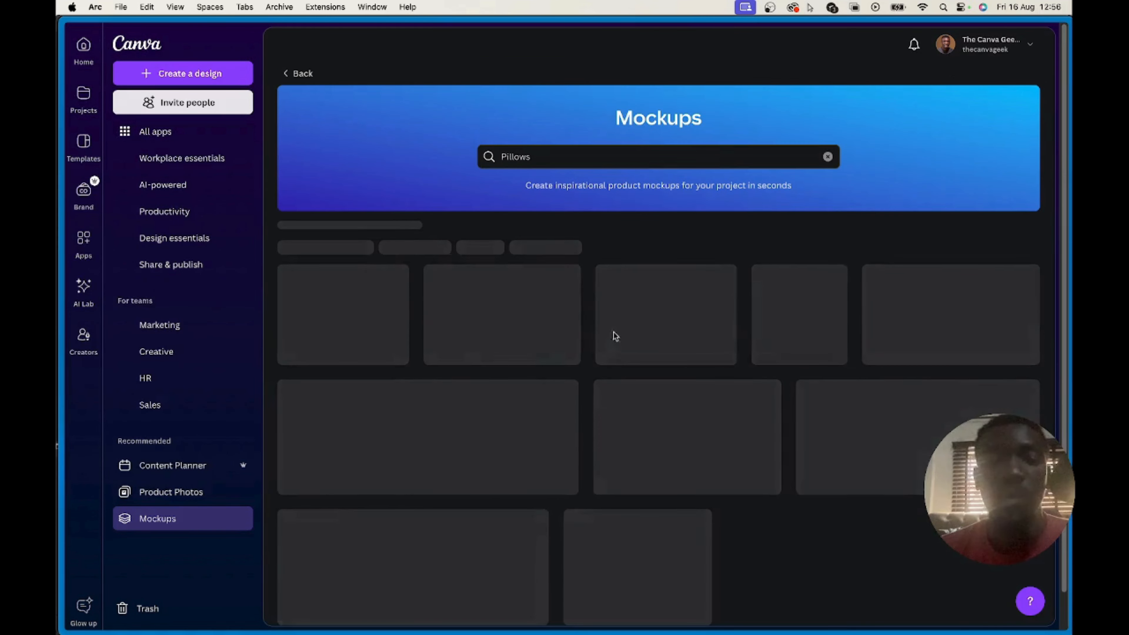
scroll(611, 410, down, 15)
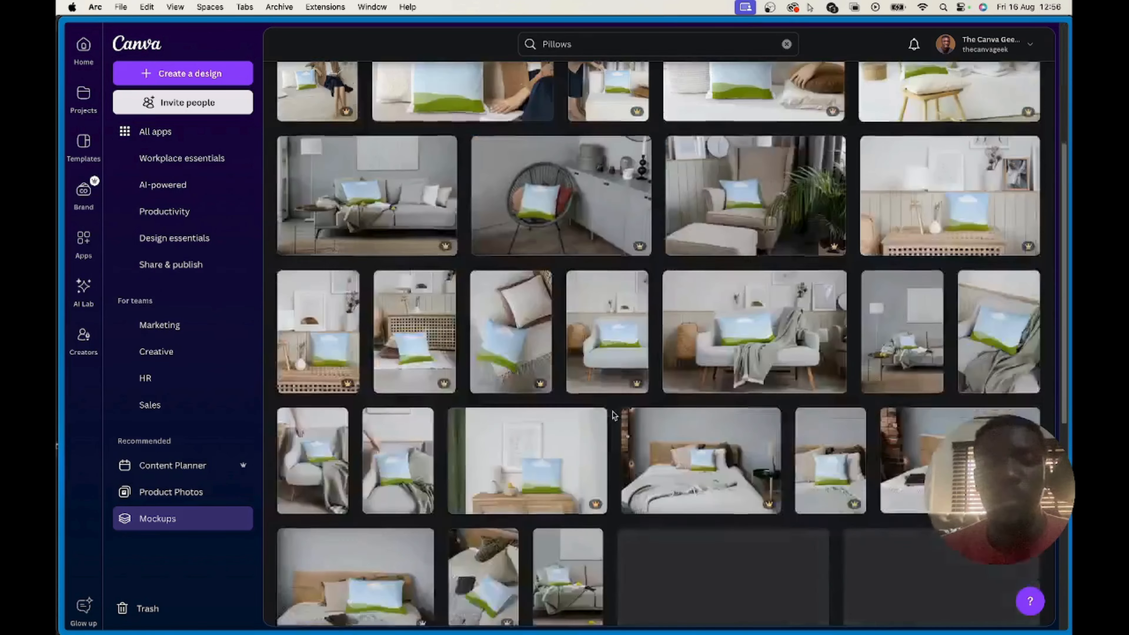
scroll(613, 414, down, 5)
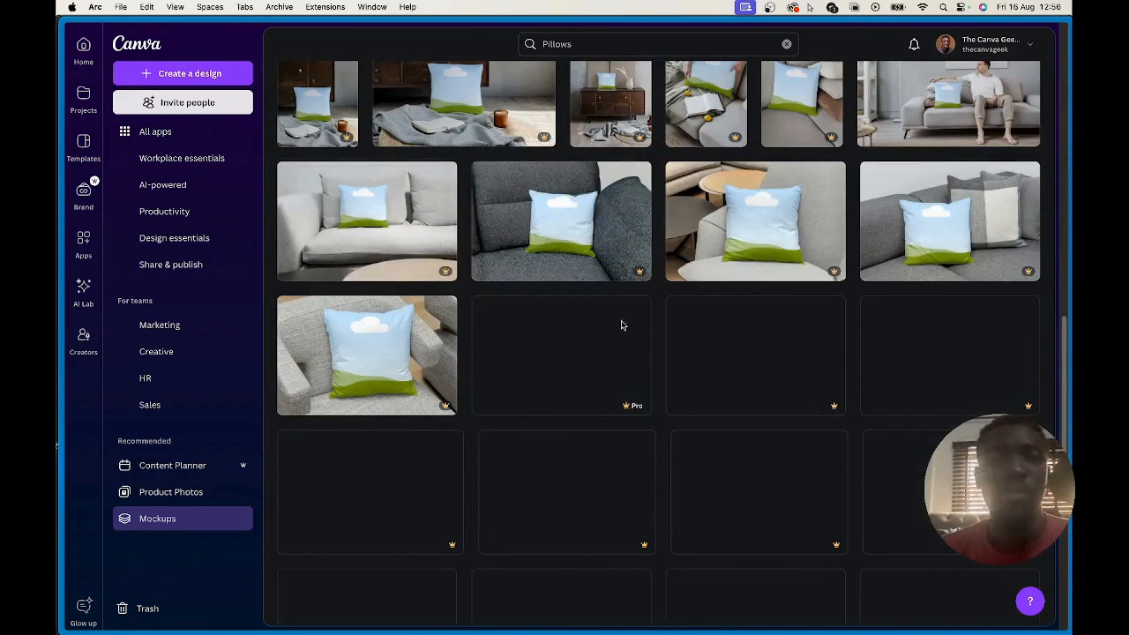